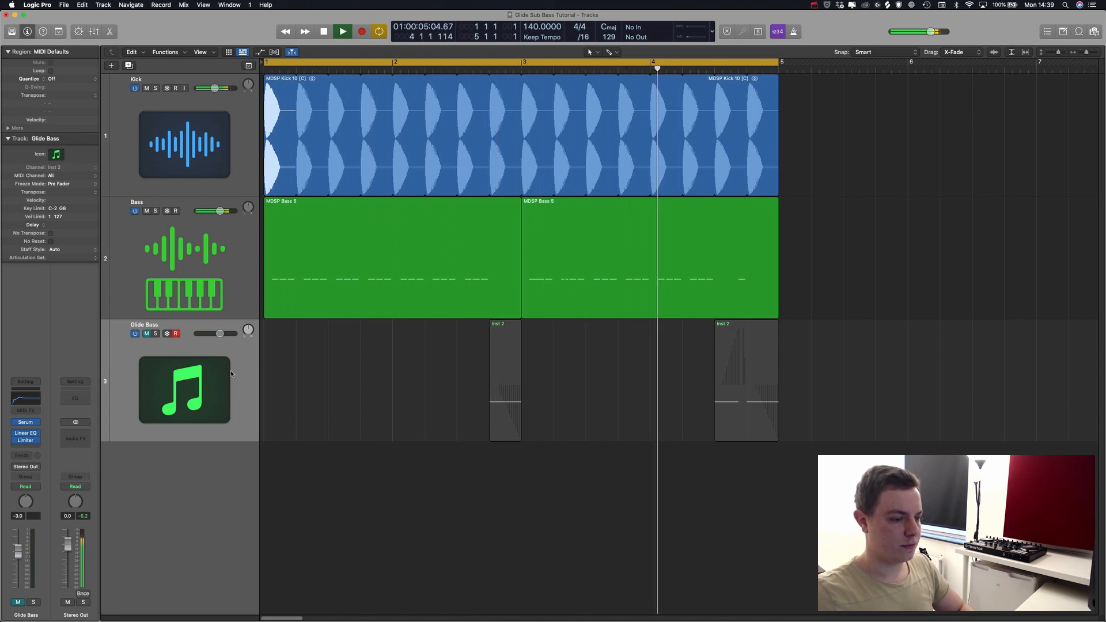
Unmute the Glide Bass track, open its Serum synth and audition the track
{"action": "key", "text": "space"}
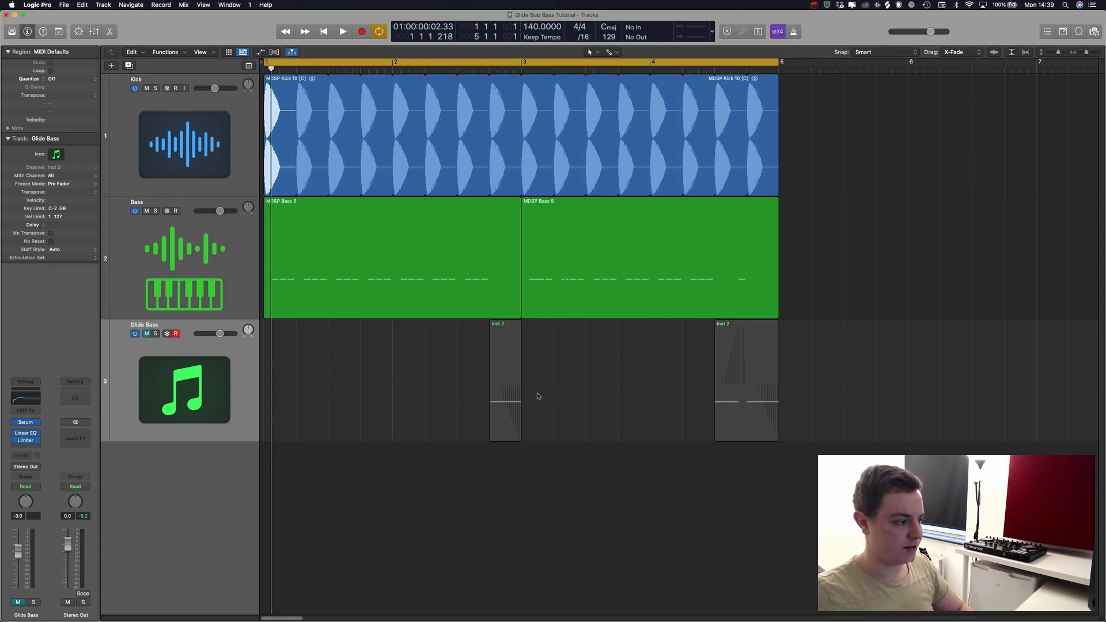
{"action": "left_click", "coordinate": [146, 334]}
{"action": "key", "text": "v"}
{"action": "key", "text": "space"}
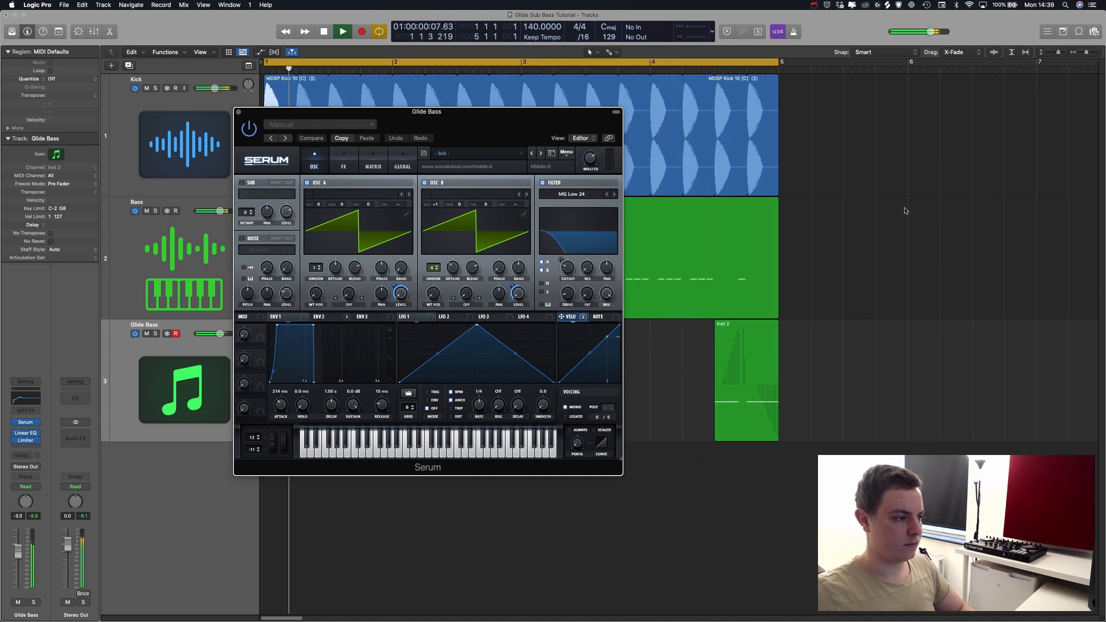
{"action": "key", "text": "space"}
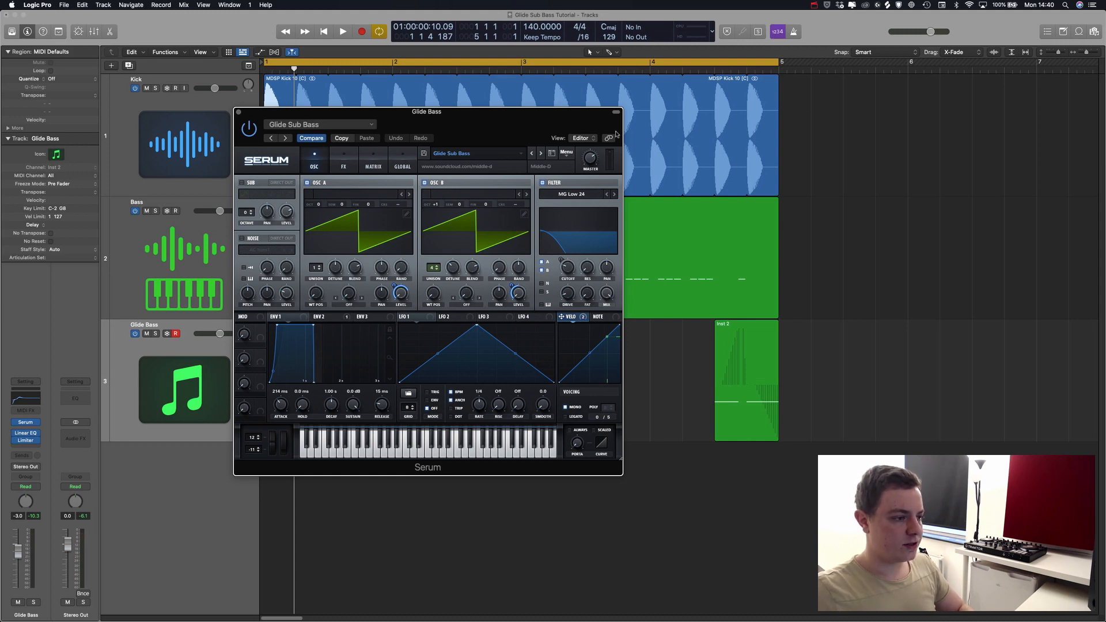
Reset the synth with Init Preset and enable oscillator B with its octave at +1
{"action": "left_click", "coordinate": [566, 152]}
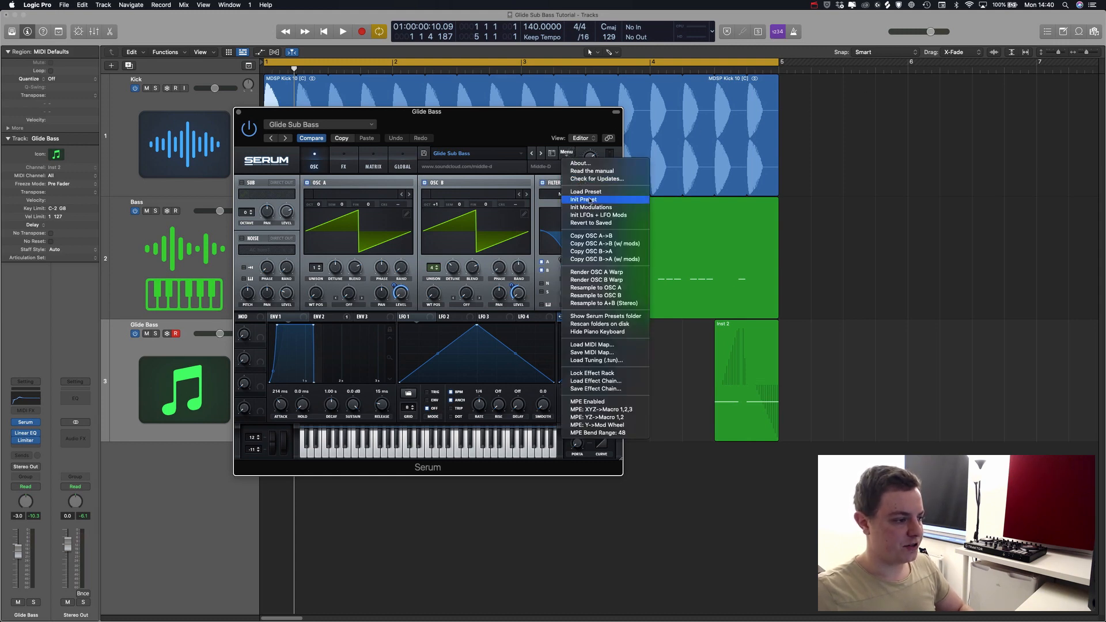
{"action": "left_click", "coordinate": [589, 199]}
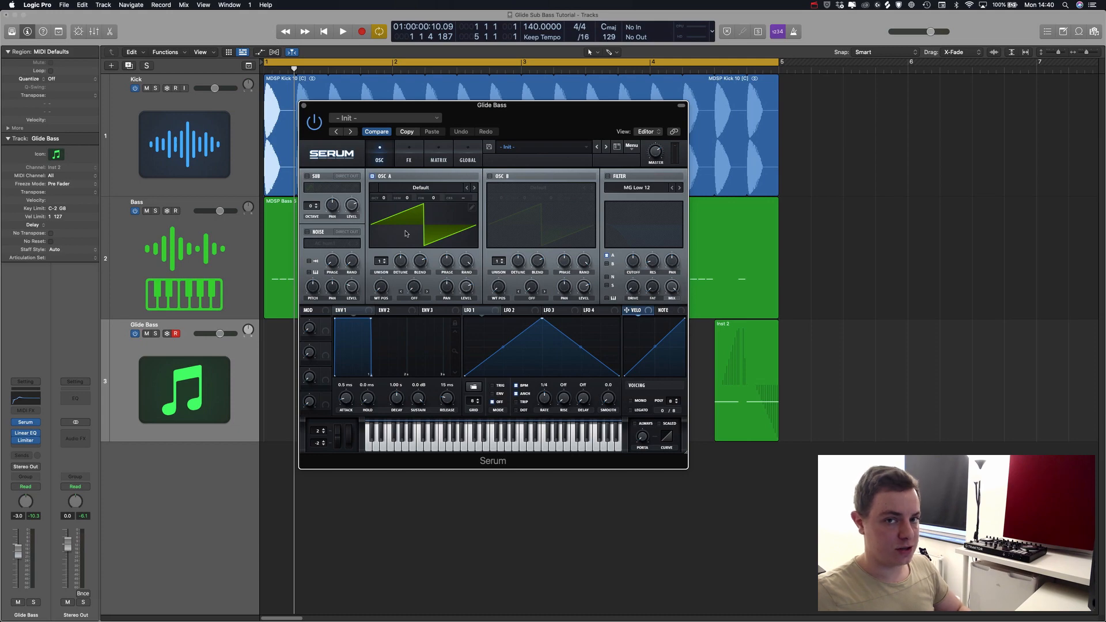
{"action": "left_click", "coordinate": [489, 176]}
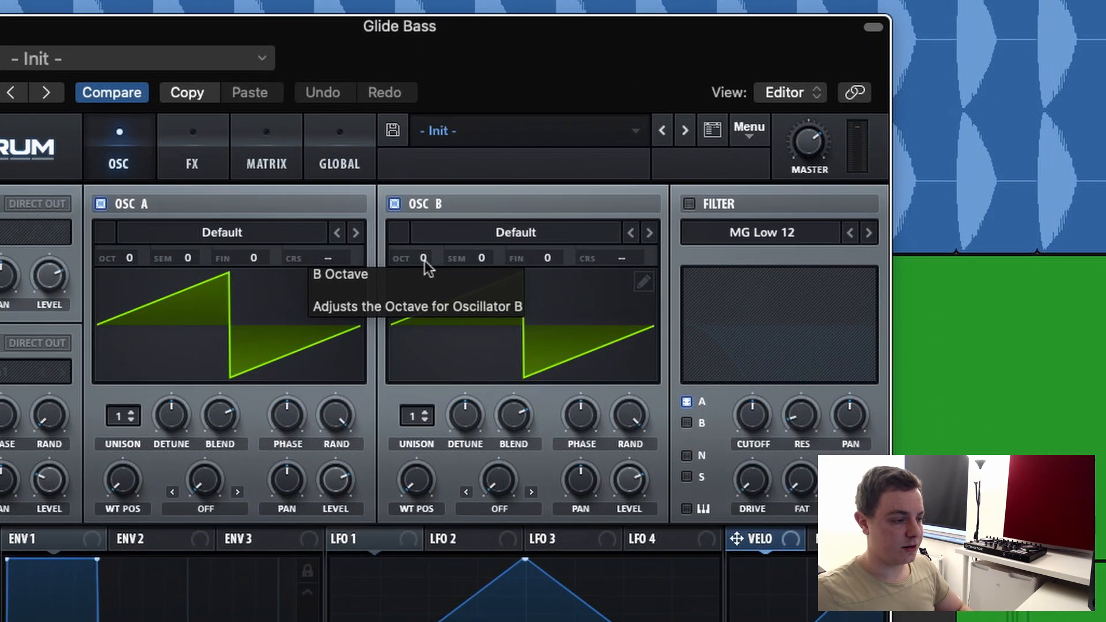
{"action": "left_click_drag", "start_coordinate": [501, 198], "coordinate": [505, 196]}
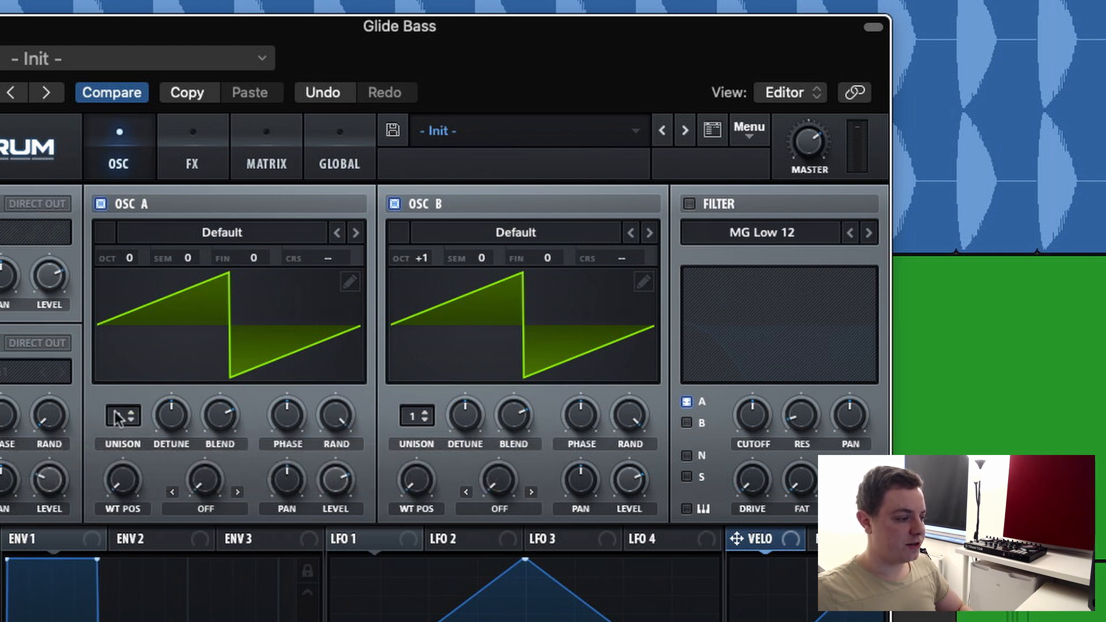
Turn oscillator A's random phase fully down and give oscillator B 4 unison voices with reduced detune
{"action": "mouse_move", "coordinate": [336, 418]}
{"action": "left_mouse_down"}
{"action": "mouse_move", "coordinate": [323, 621]}
{"action": "mouse_move", "coordinate": [333, 462]}
{"action": "left_mouse_up"}
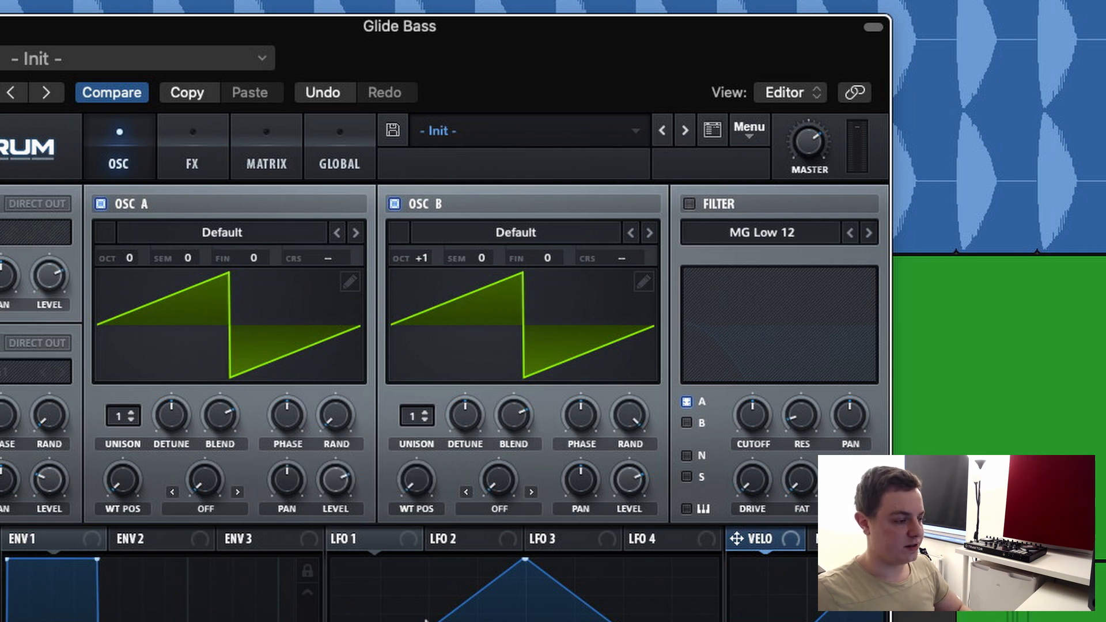
{"action": "left_click_drag", "start_coordinate": [416, 416], "coordinate": [430, 388]}
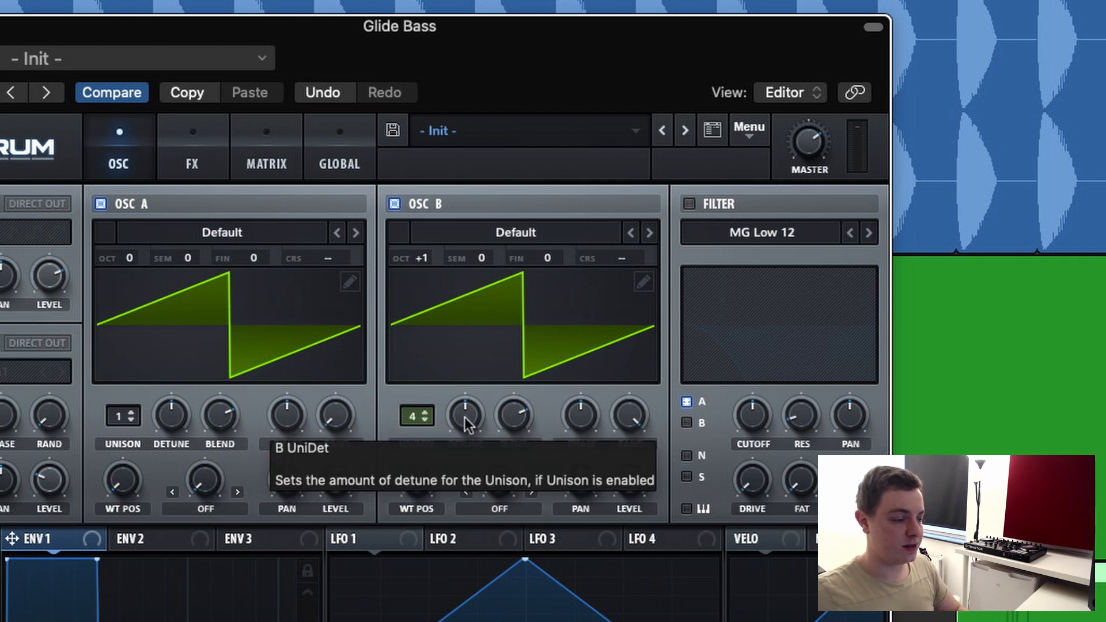
{"action": "mouse_move", "coordinate": [467, 425]}
{"action": "left_mouse_down"}
{"action": "mouse_move", "coordinate": [466, 452]}
{"action": "mouse_move", "coordinate": [471, 424]}
{"action": "left_mouse_up"}
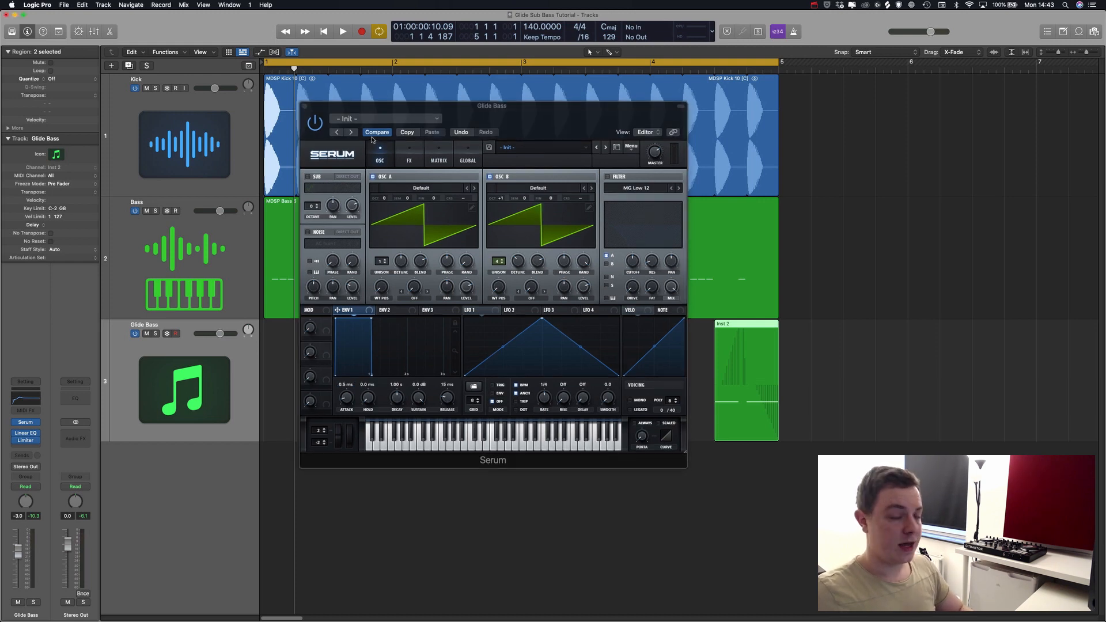
Place the playhead at 1 1 3, between the first two kicks, and examine the kick spacing against the bass regions
{"action": "left_click", "coordinate": [304, 105]}
{"action": "left_click", "coordinate": [281, 69]}
{"action": "scroll", "coordinate": [310, 159], "scroll_direction": "up", "scroll_amount": 5}
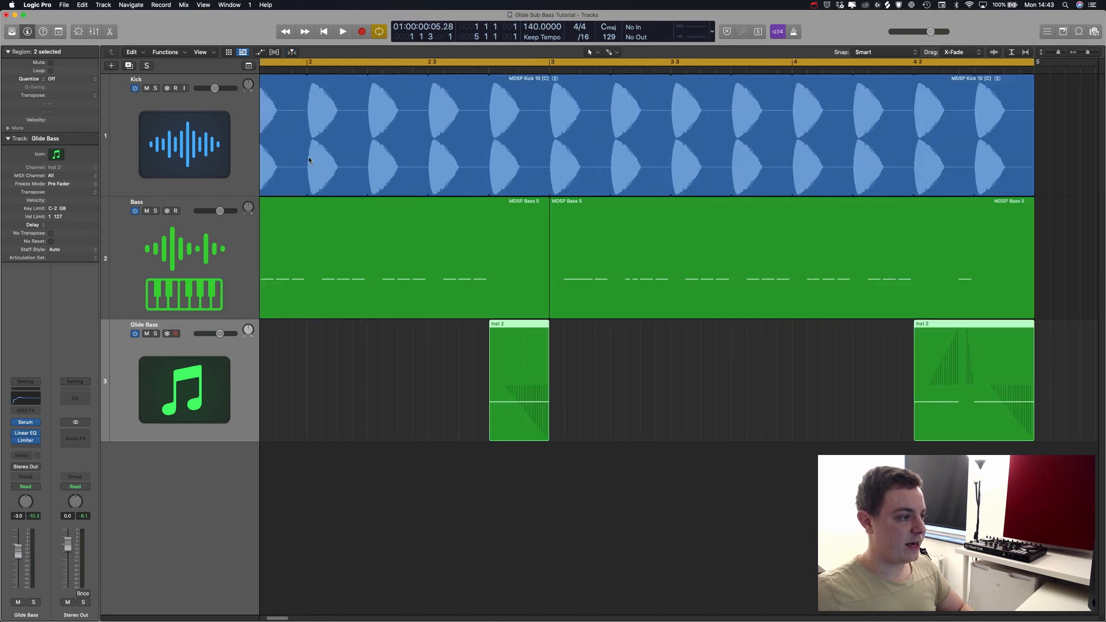
{"action": "scroll", "coordinate": [346, 153], "scroll_direction": "left", "scroll_amount": 5}
{"action": "scroll", "coordinate": [351, 151], "scroll_direction": "up", "scroll_amount": 2}
{"action": "scroll", "coordinate": [351, 148], "scroll_direction": "left", "scroll_amount": 3}
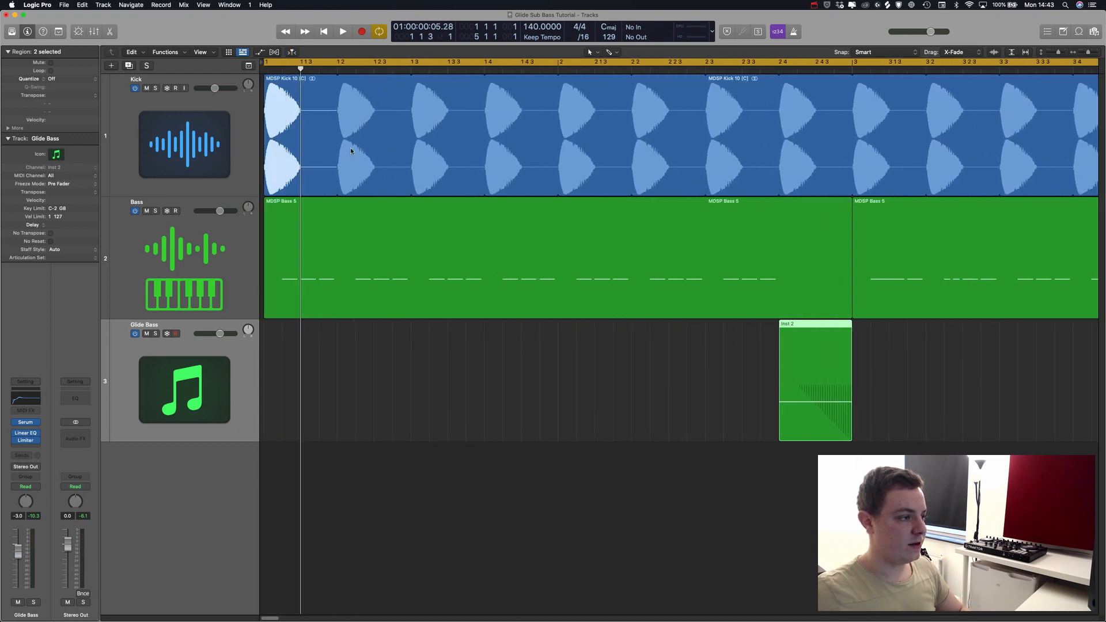
{"action": "scroll", "coordinate": [350, 147], "scroll_direction": "up", "scroll_amount": 2}
{"action": "scroll", "coordinate": [350, 148], "scroll_direction": "left", "scroll_amount": 5}
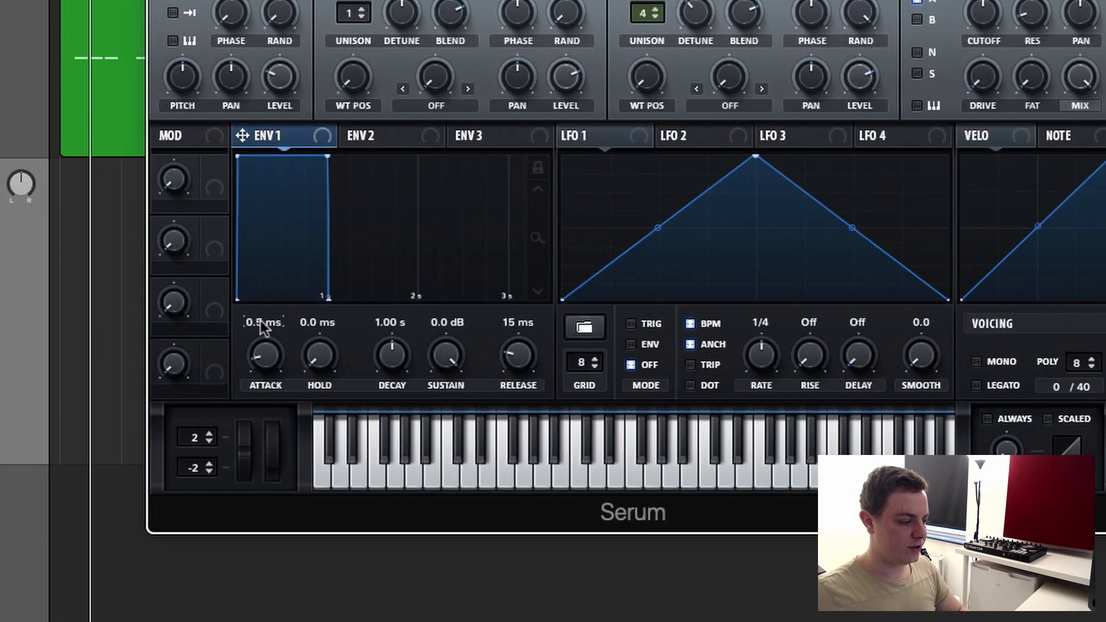
Set envelope 1's attack to 1/8, lock the envelope display's zoom and bend the attack curve downward
{"action": "left_click", "coordinate": [260, 321]}
{"action": "left_click", "coordinate": [261, 321]}
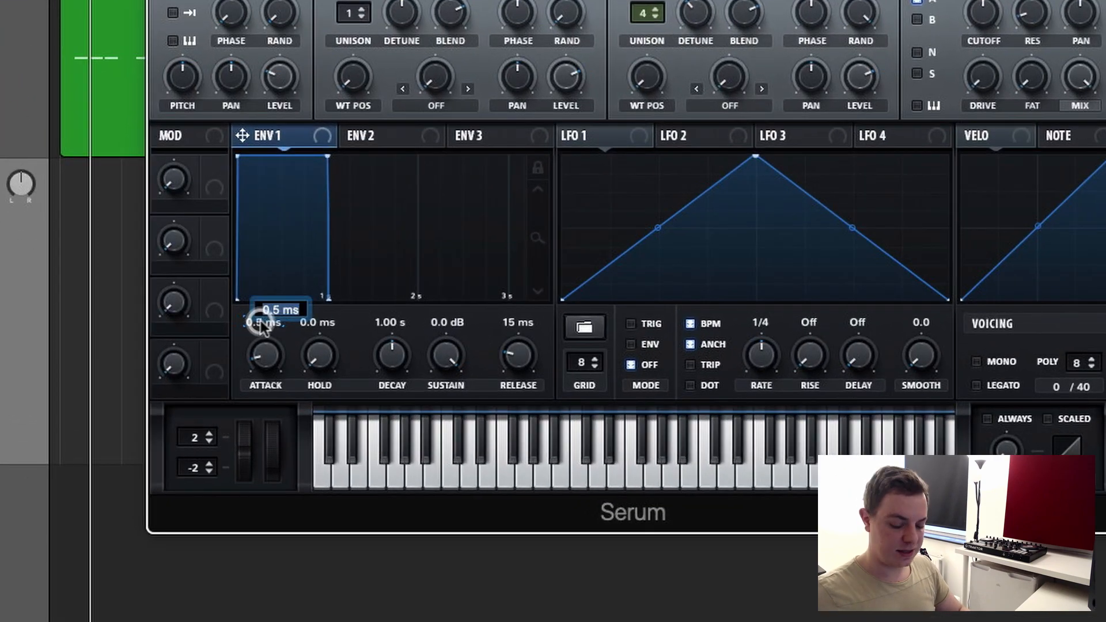
{"action": "type", "text": "1/8"}
{"action": "key", "text": "Return"}
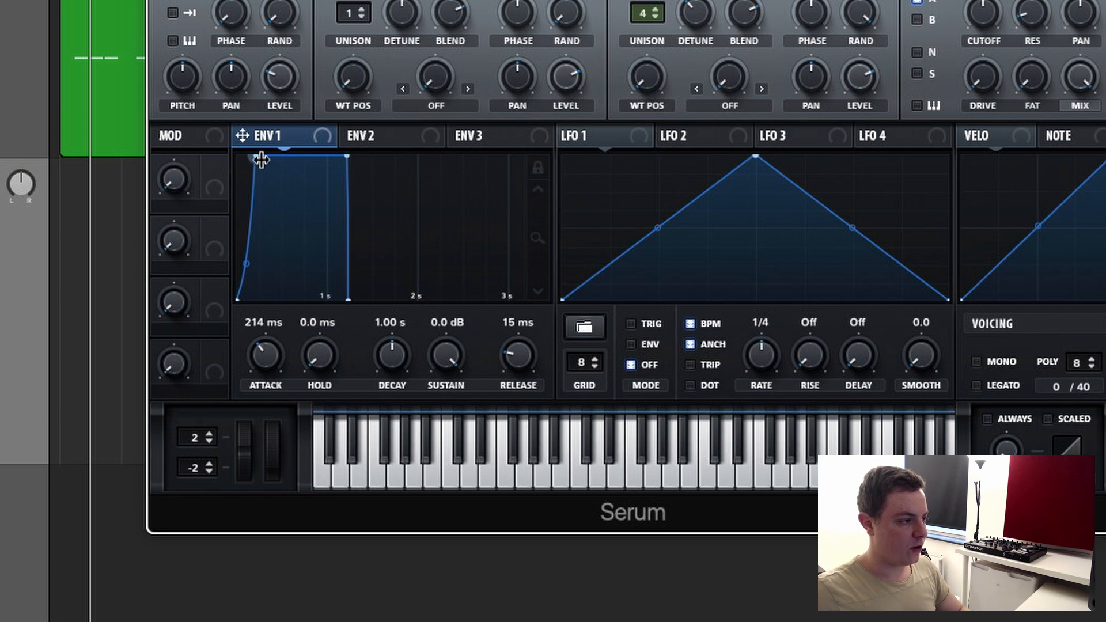
{"action": "left_click", "coordinate": [541, 176]}
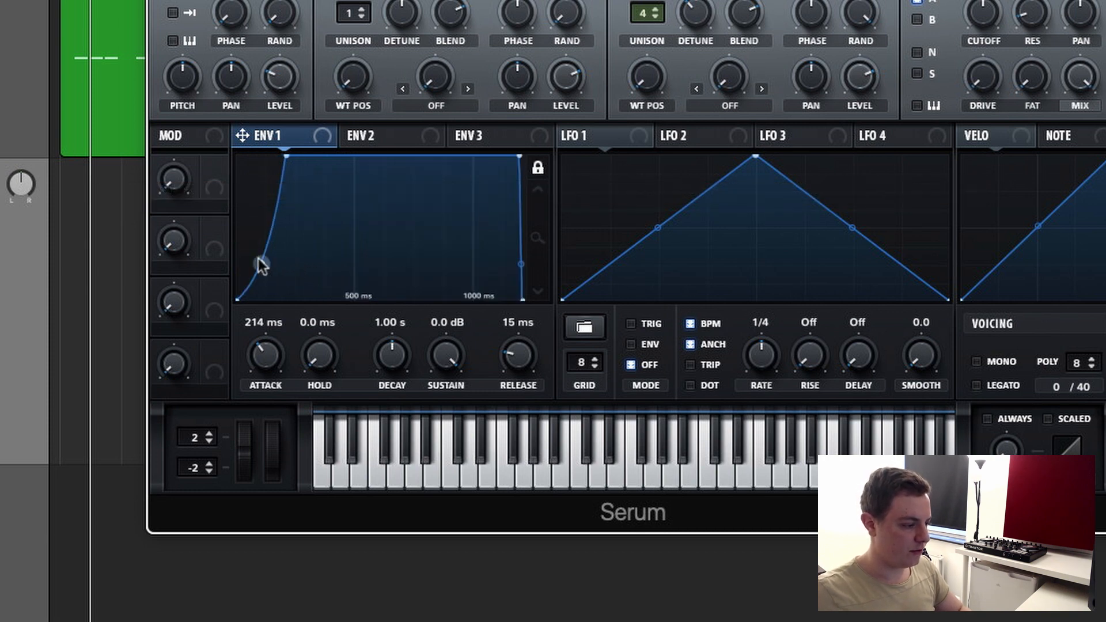
{"action": "left_click_drag", "start_coordinate": [263, 264], "coordinate": [272, 281]}
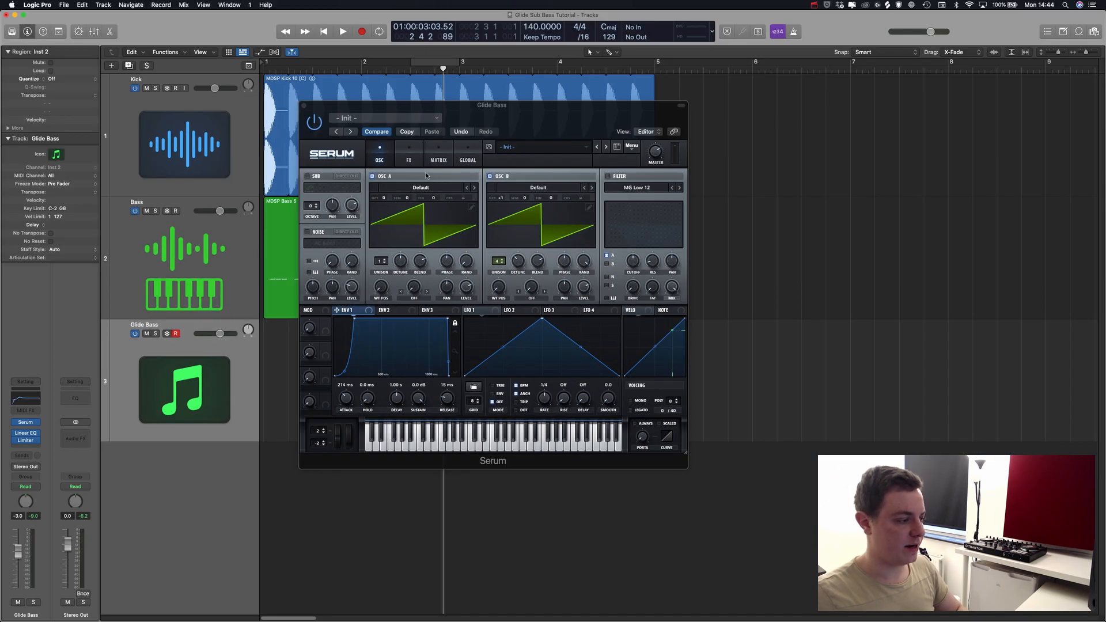
Solo the Glide Bass track and audition its first region with cycle playback on
{"action": "key", "text": "s"}
{"action": "key", "text": "c"}
{"action": "key", "text": "v"}
{"action": "key", "text": "space"}
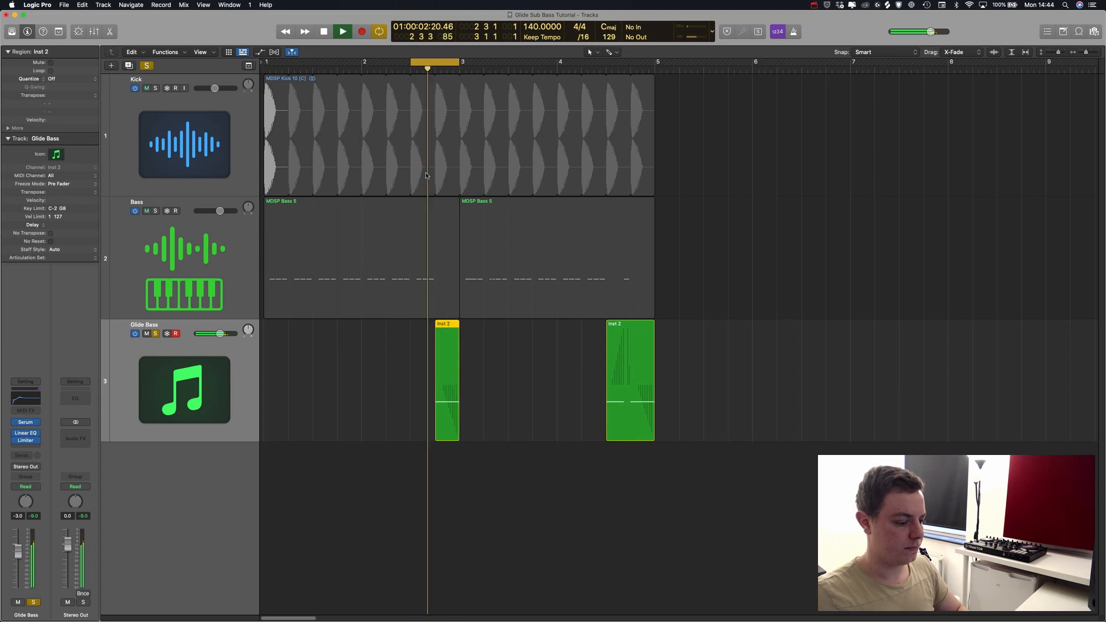
{"action": "key", "text": "space"}
{"action": "key", "text": "v"}
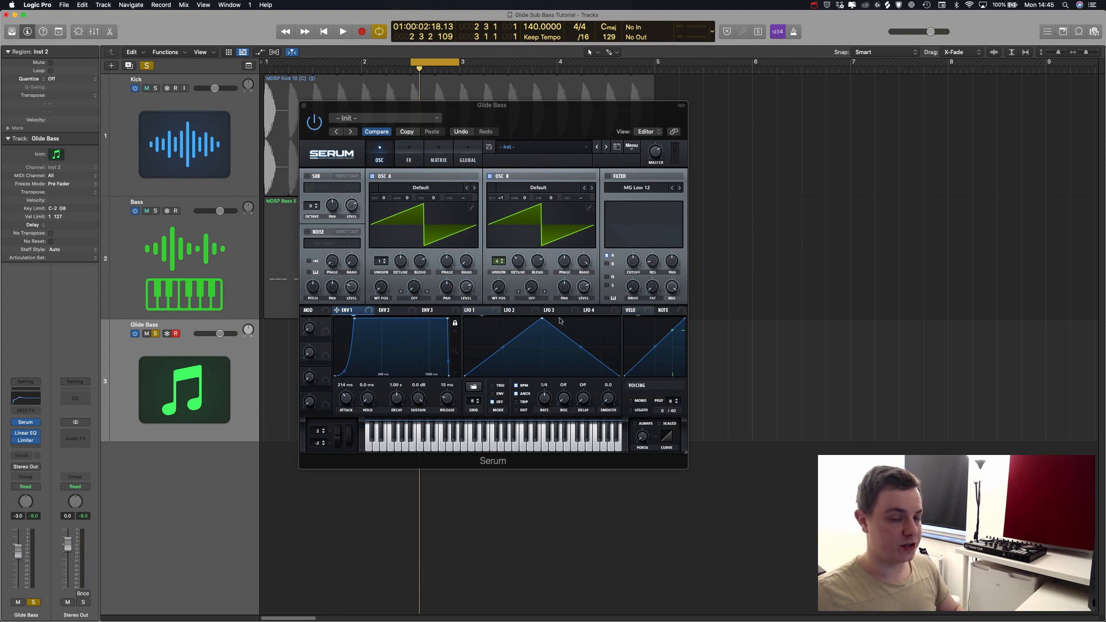
Enable the filter for oscillators A and B, choose the MG Low 24 type and turn resonance fully down
{"action": "left_click", "coordinate": [608, 177]}
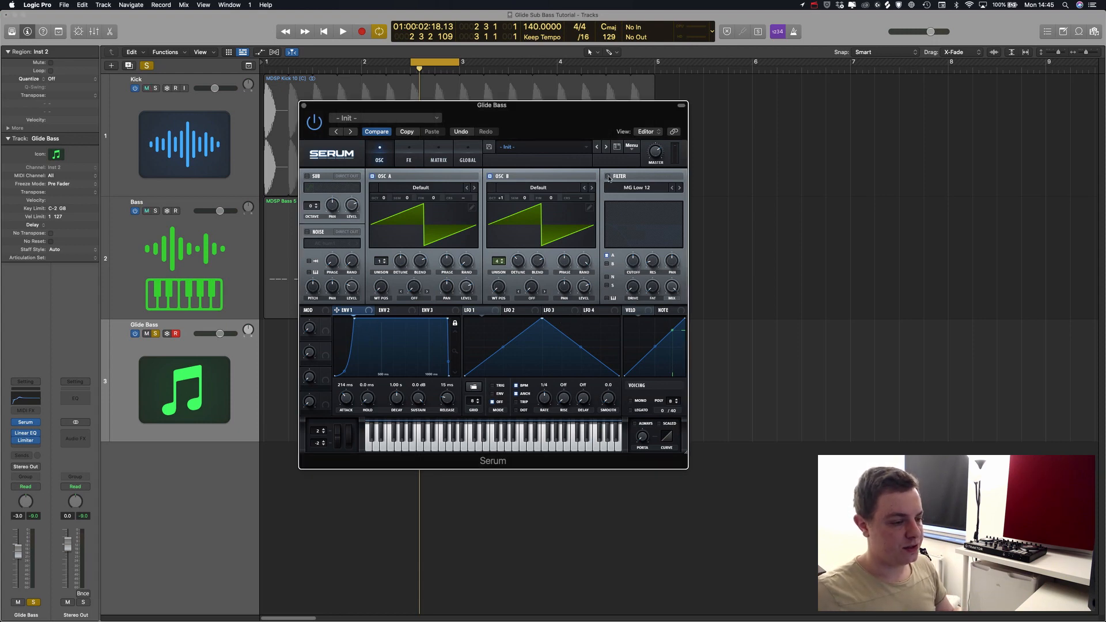
{"action": "left_click", "coordinate": [608, 177]}
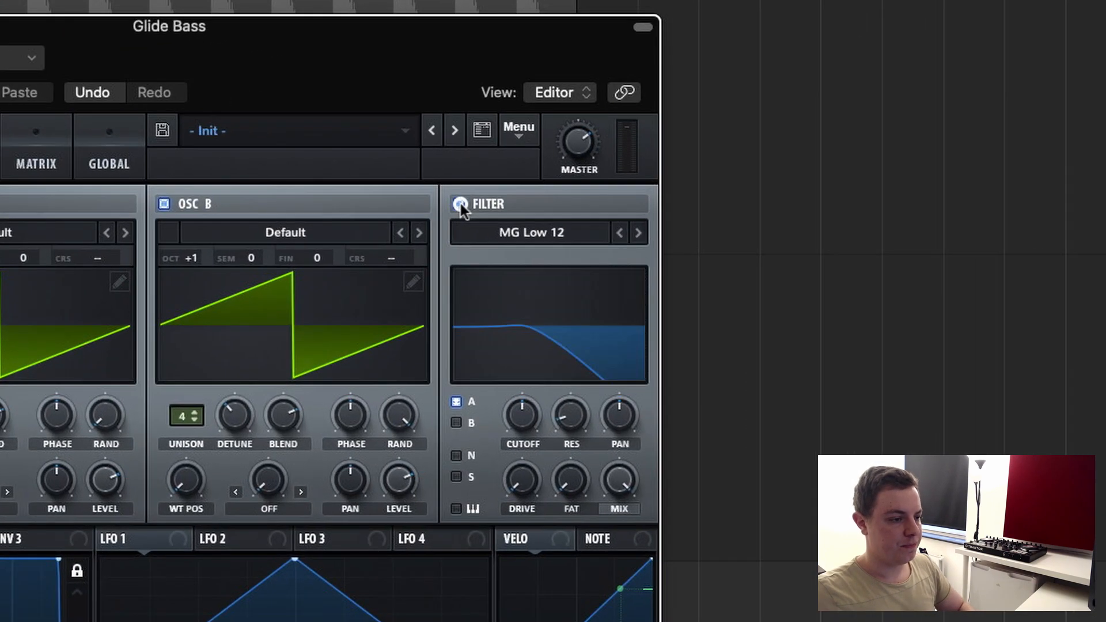
{"action": "left_click", "coordinate": [456, 424]}
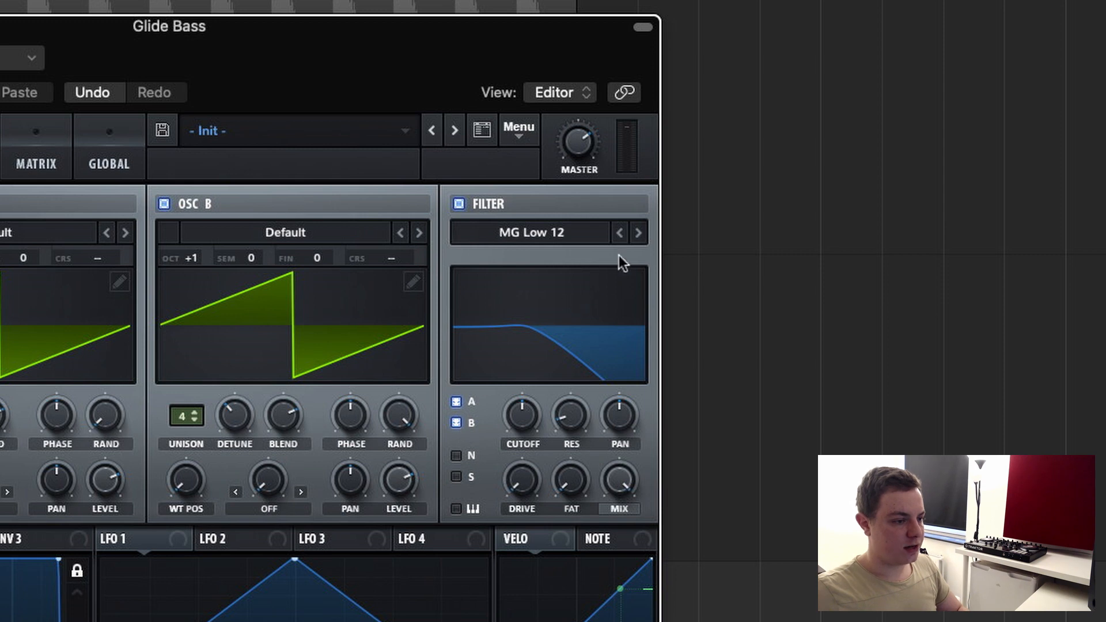
{"action": "left_click", "coordinate": [642, 233]}
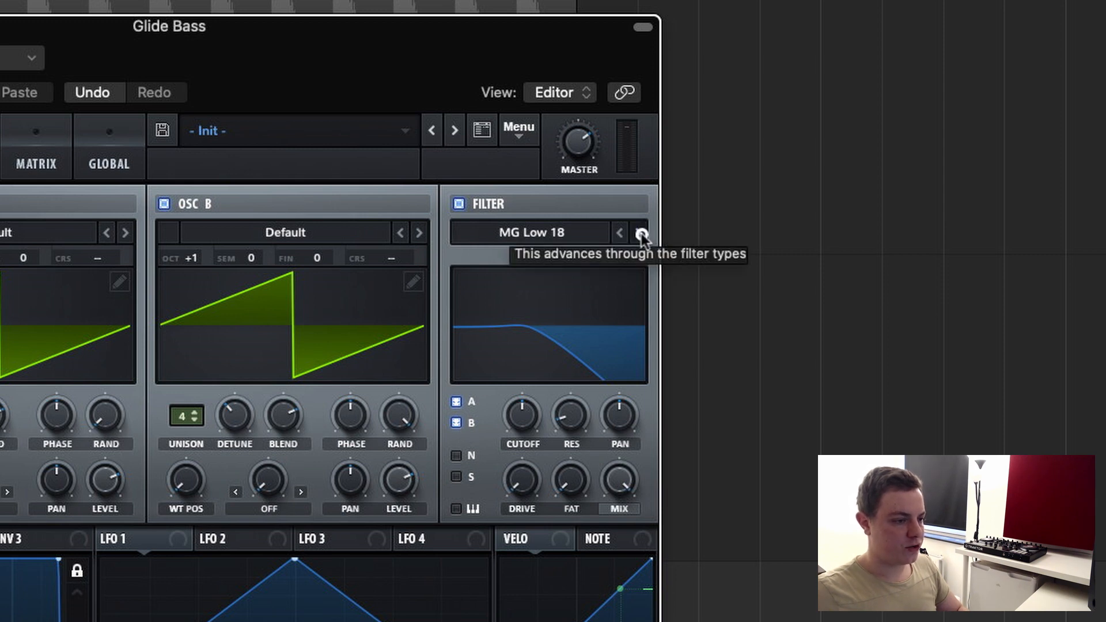
{"action": "left_click", "coordinate": [641, 233]}
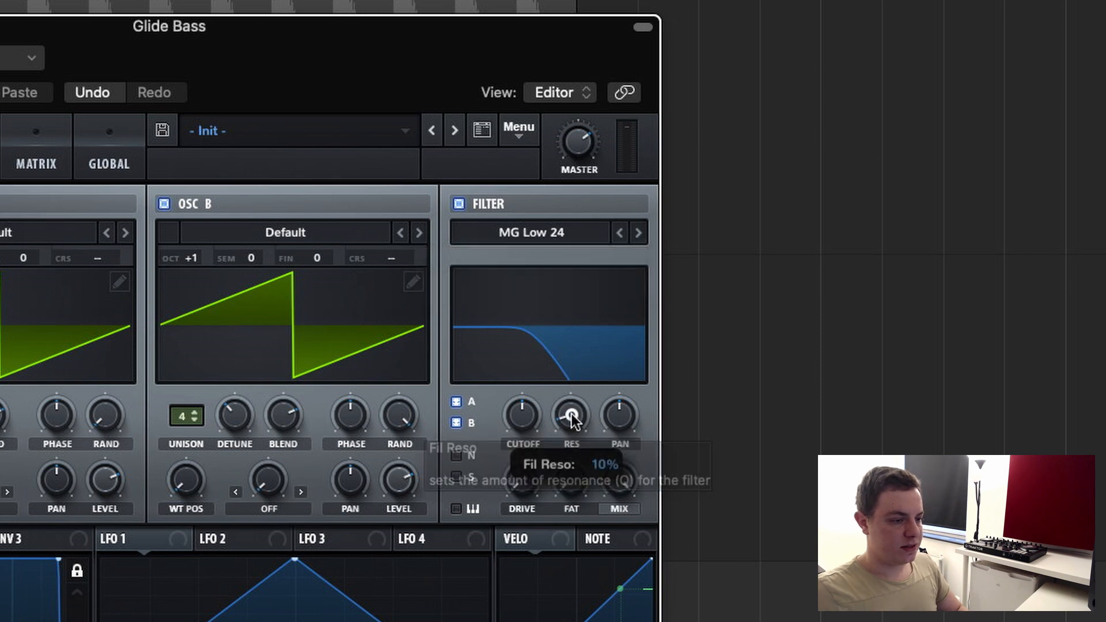
{"action": "left_click_drag", "start_coordinate": [573, 416], "coordinate": [579, 504]}
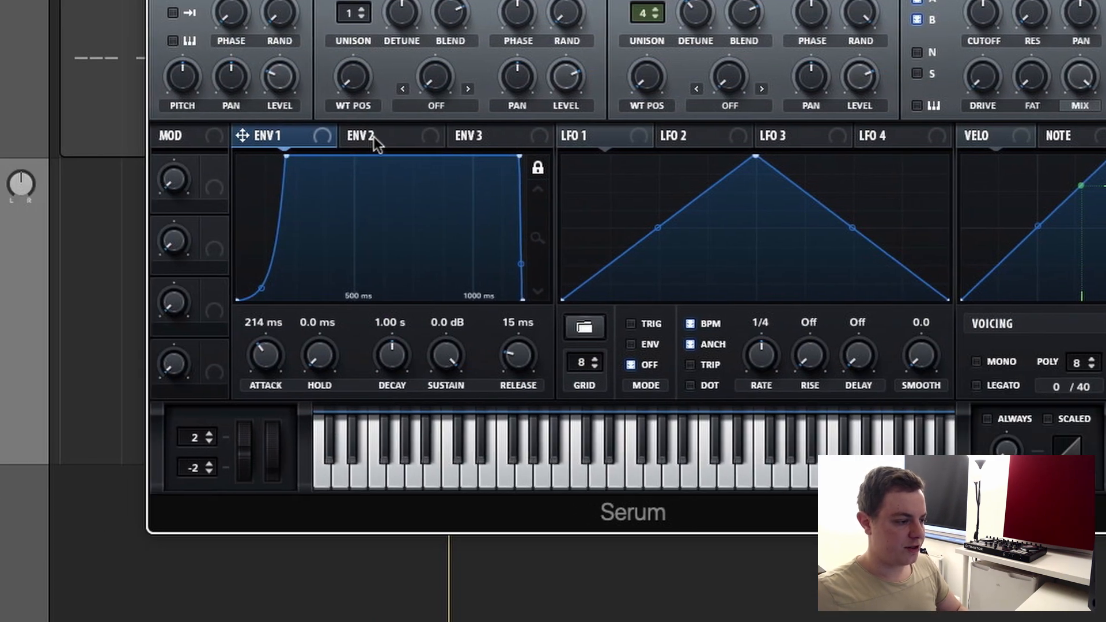
Assign envelope 2 to the filter cutoff, reduce the modulation amount and lower the cutoff
{"action": "left_click", "coordinate": [374, 136]}
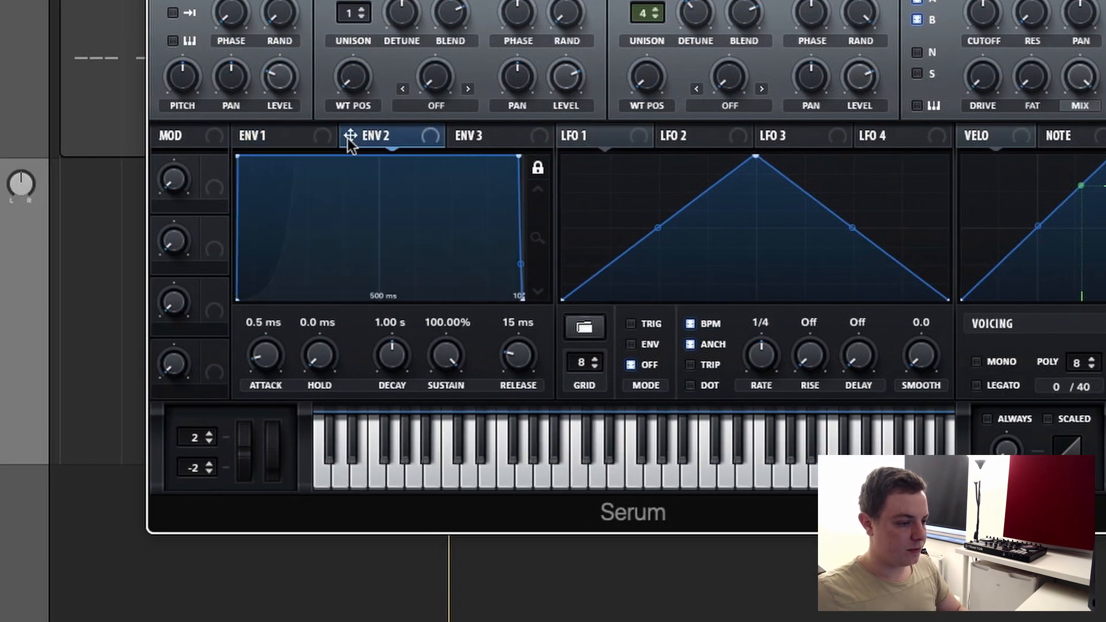
{"action": "left_click_drag", "start_coordinate": [350, 138], "coordinate": [984, 13]}
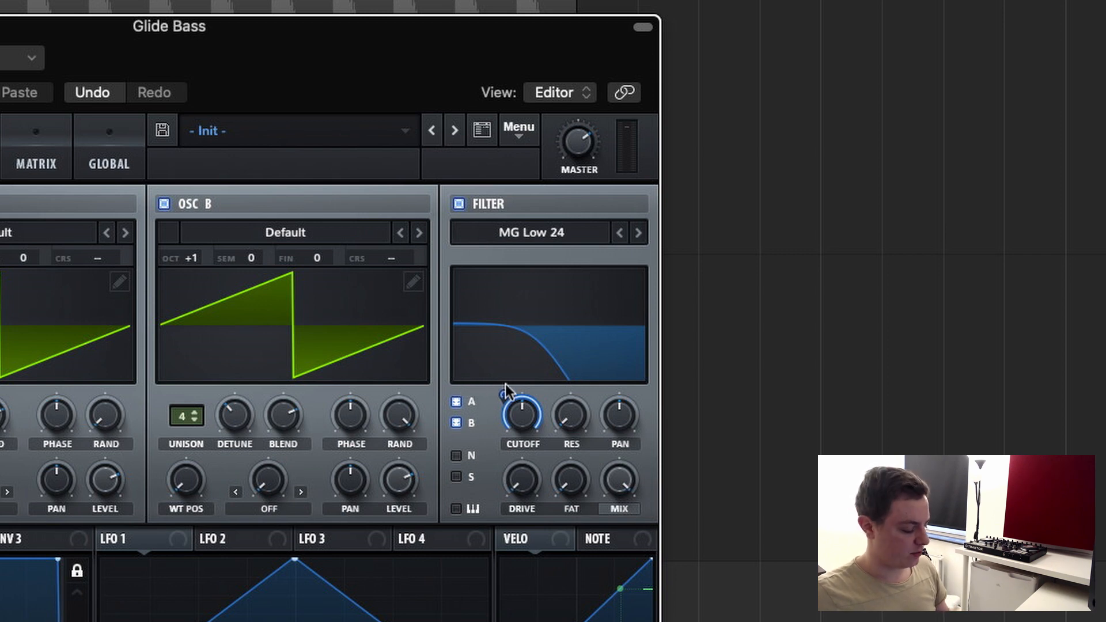
{"action": "mouse_move", "coordinate": [508, 395]}
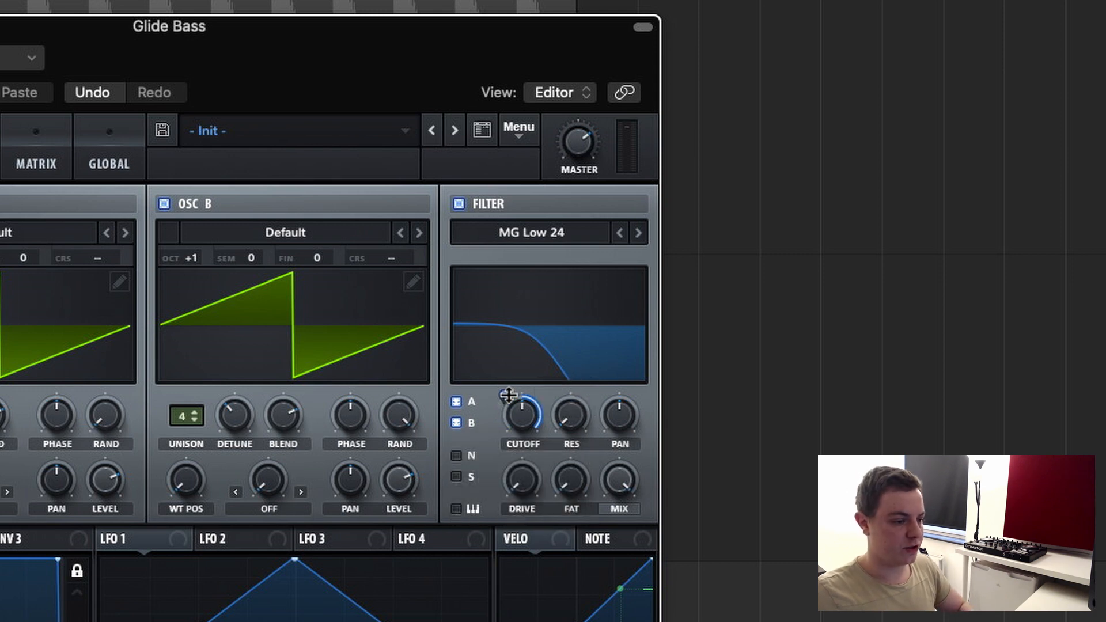
{"action": "left_click_drag", "start_coordinate": [508, 395], "coordinate": [505, 469]}
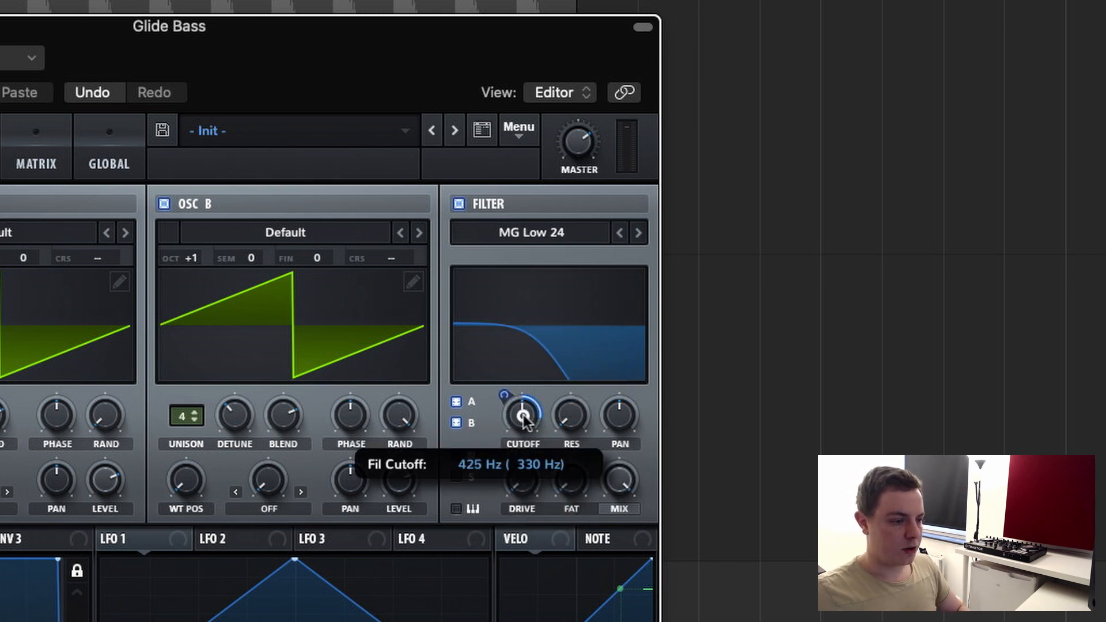
{"action": "left_click_drag", "start_coordinate": [523, 417], "coordinate": [510, 399]}
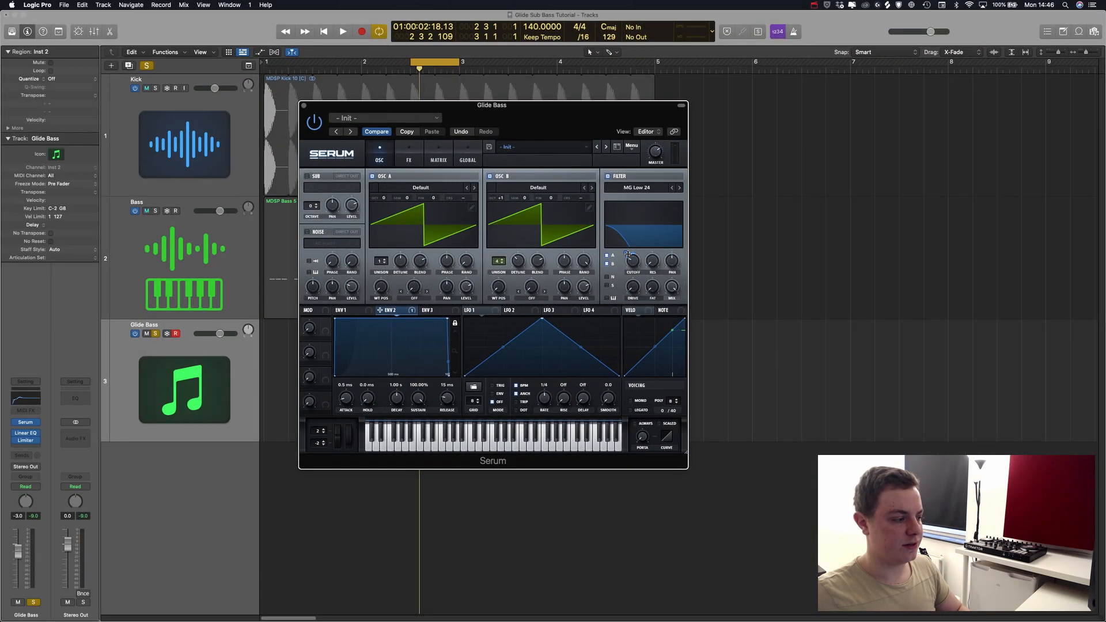
Audition the soloed glide bass in the cycle range and check the filter modulation in Serum
{"action": "key", "text": "super+w"}
{"action": "key", "text": "space"}
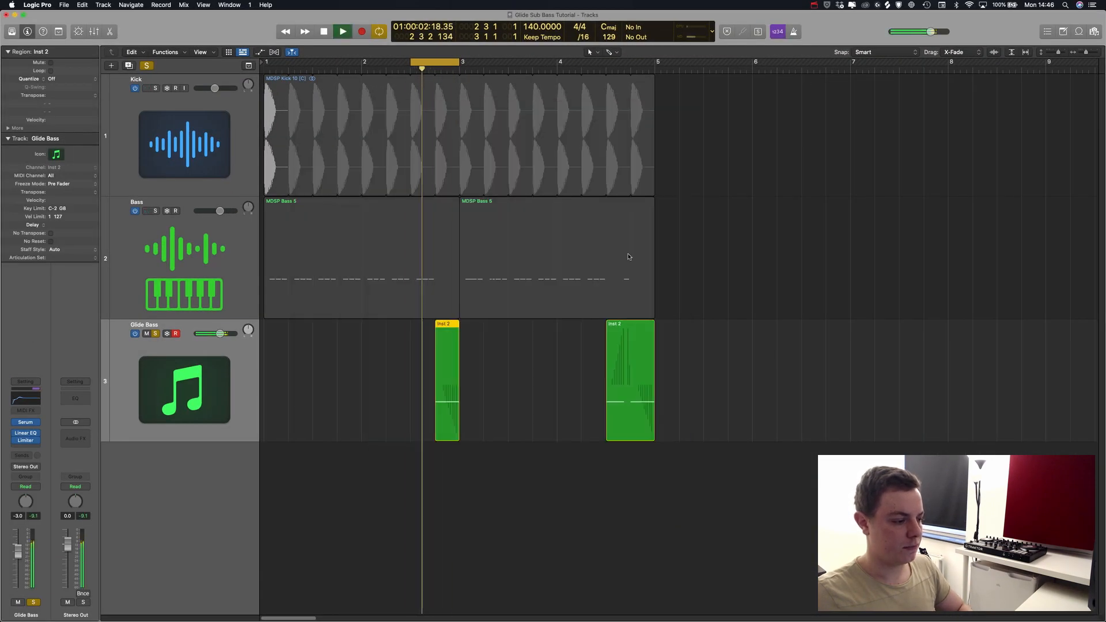
{"action": "key", "text": "v"}
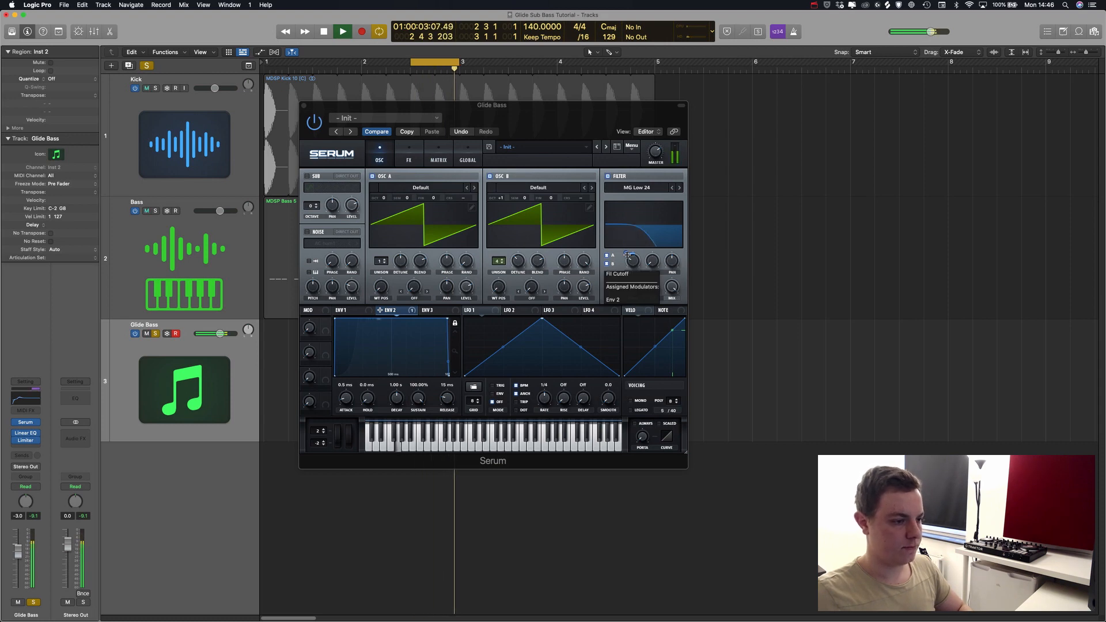
{"action": "key", "text": "space"}
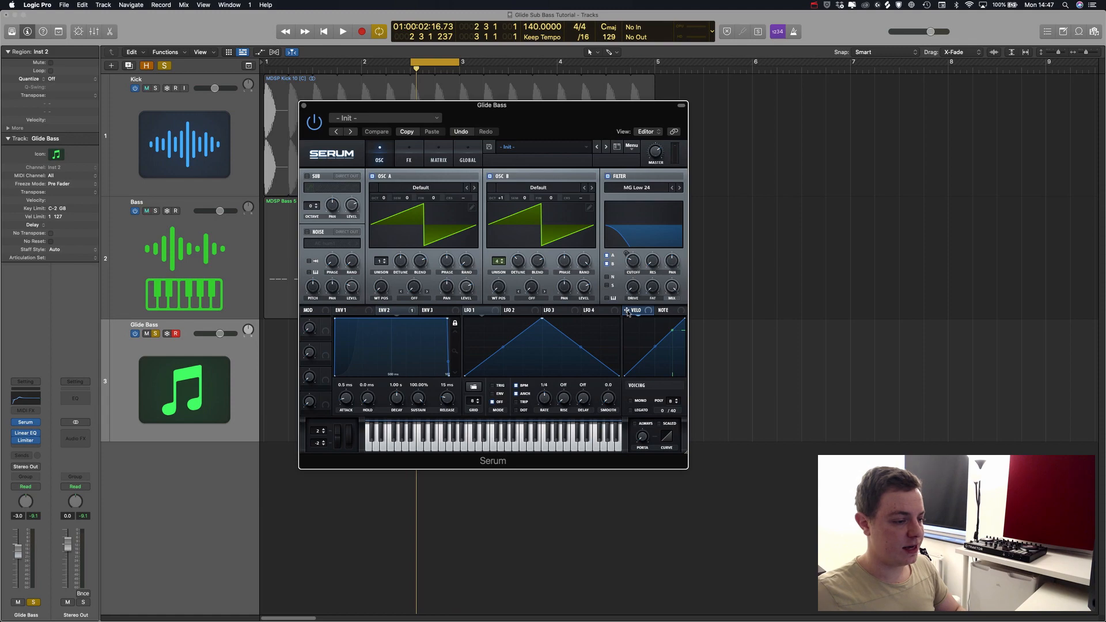
Assign velocity as a modulation source to the levels of oscillators A and B
{"action": "left_click_drag", "start_coordinate": [628, 313], "coordinate": [466, 287]}
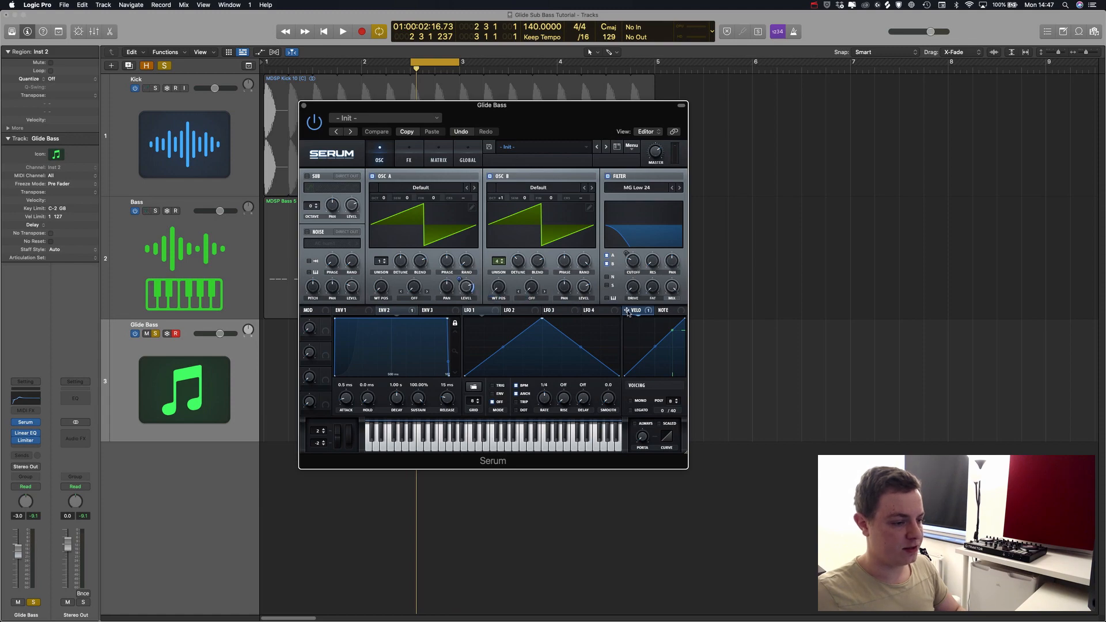
{"action": "left_click_drag", "start_coordinate": [627, 313], "coordinate": [582, 287]}
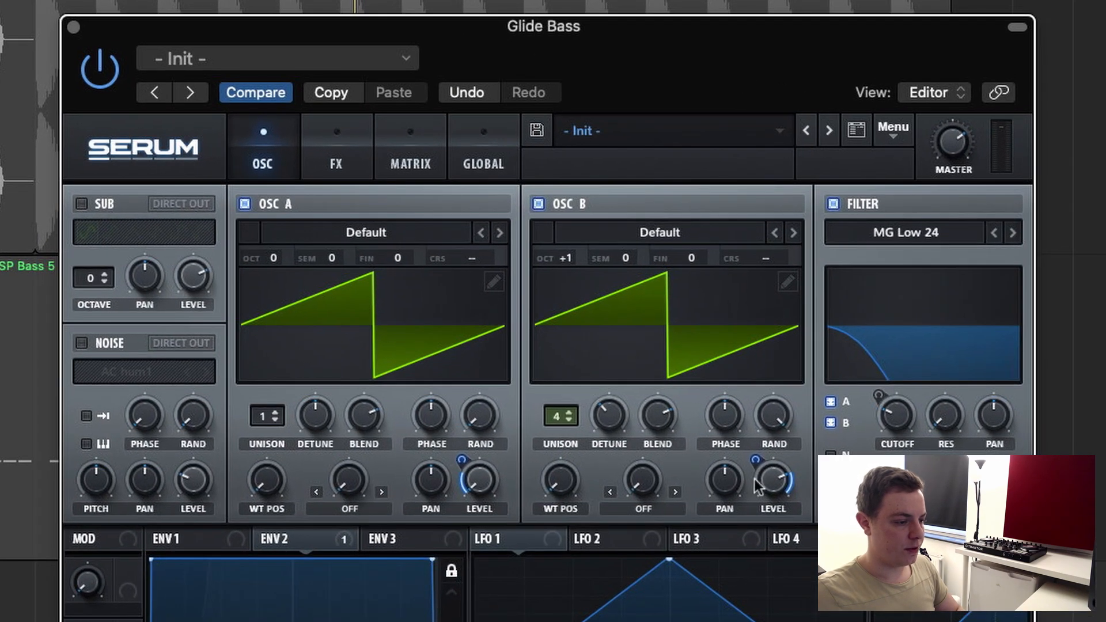
Turn oscillator B's level fully down, raise the velocity amounts on both oscillator levels, and open the last Glide Bass region's notes
{"action": "left_click_drag", "start_coordinate": [767, 482], "coordinate": [767, 576]}
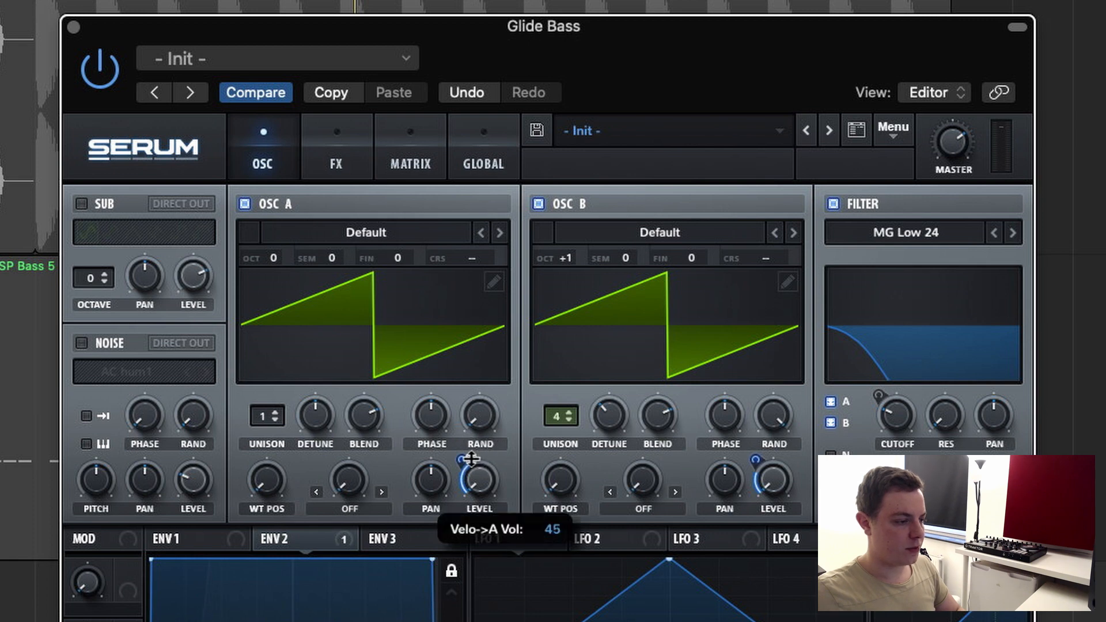
{"action": "left_click_drag", "start_coordinate": [471, 459], "coordinate": [482, 434]}
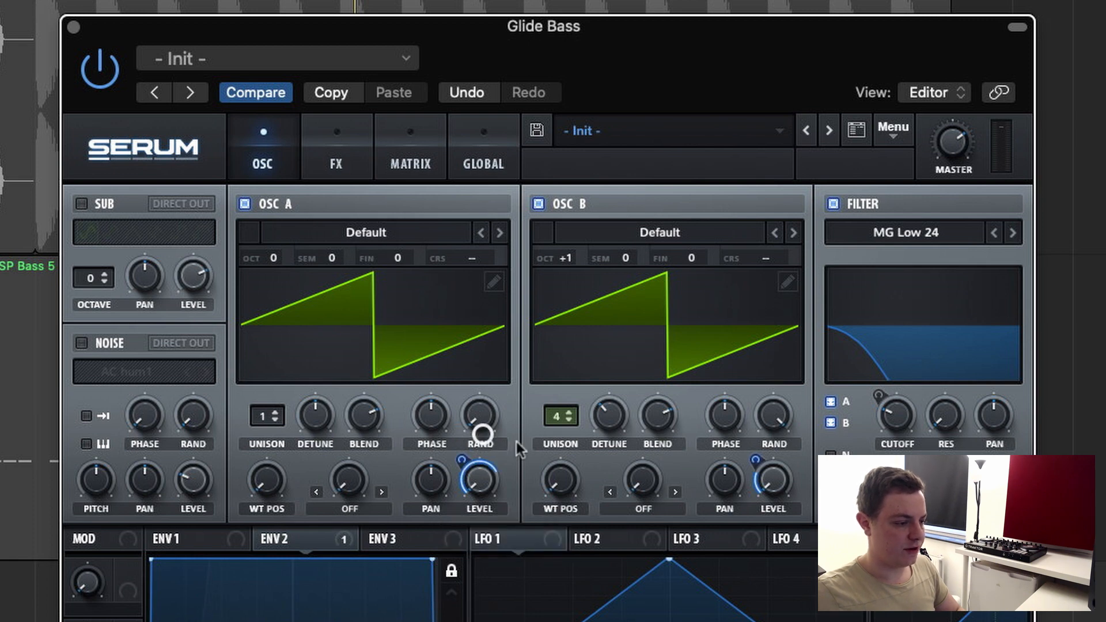
{"action": "left_click_drag", "start_coordinate": [755, 461], "coordinate": [766, 442]}
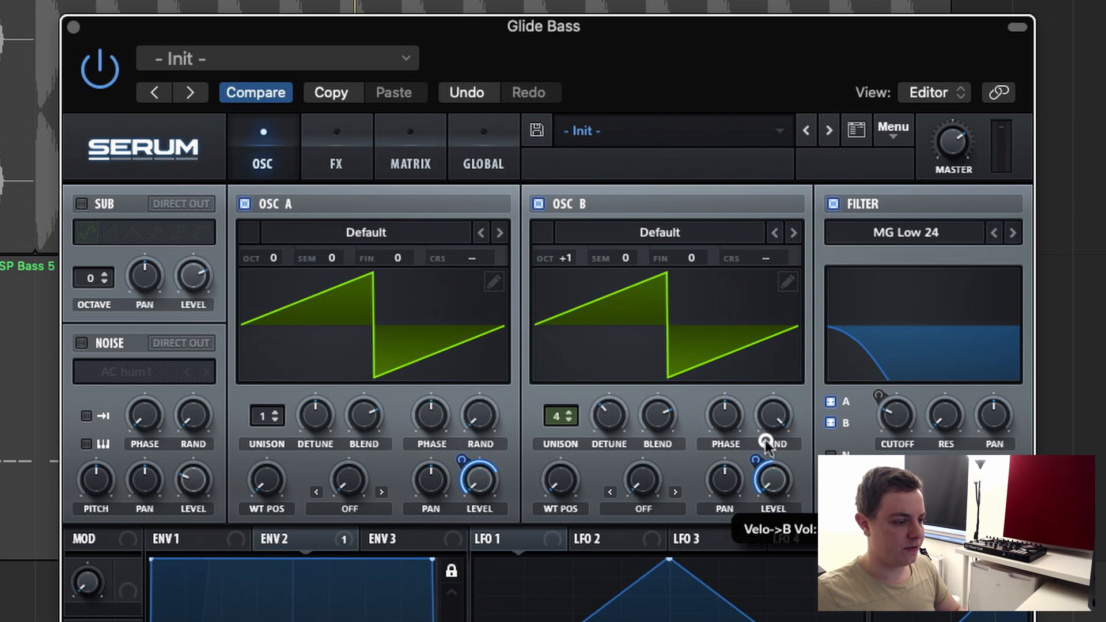
{"action": "left_click", "coordinate": [759, 458]}
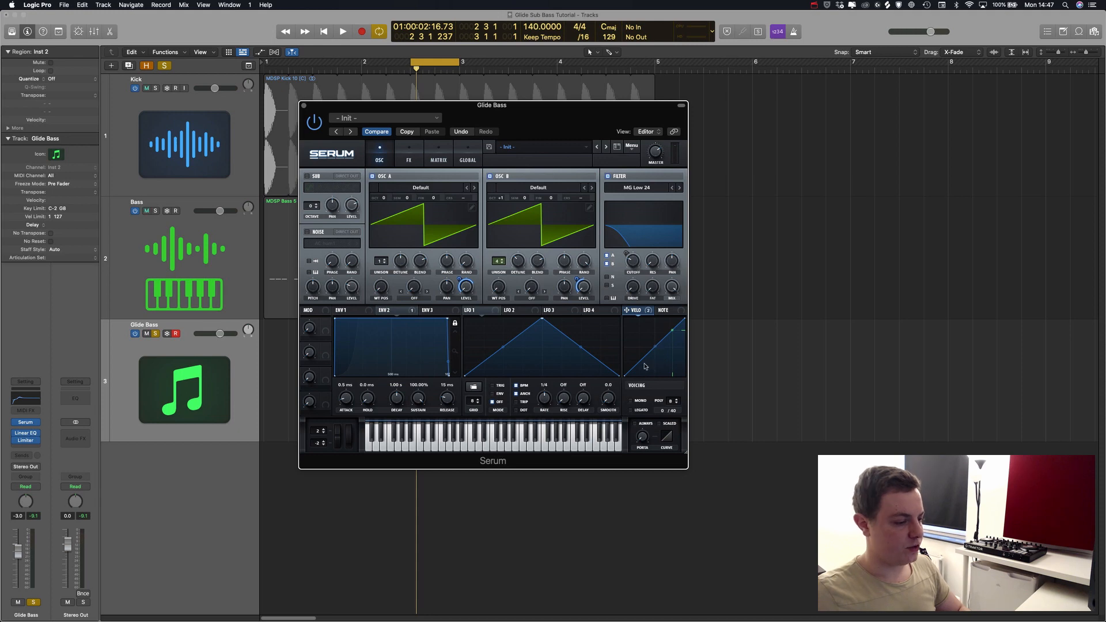
{"action": "key", "text": "super+w"}
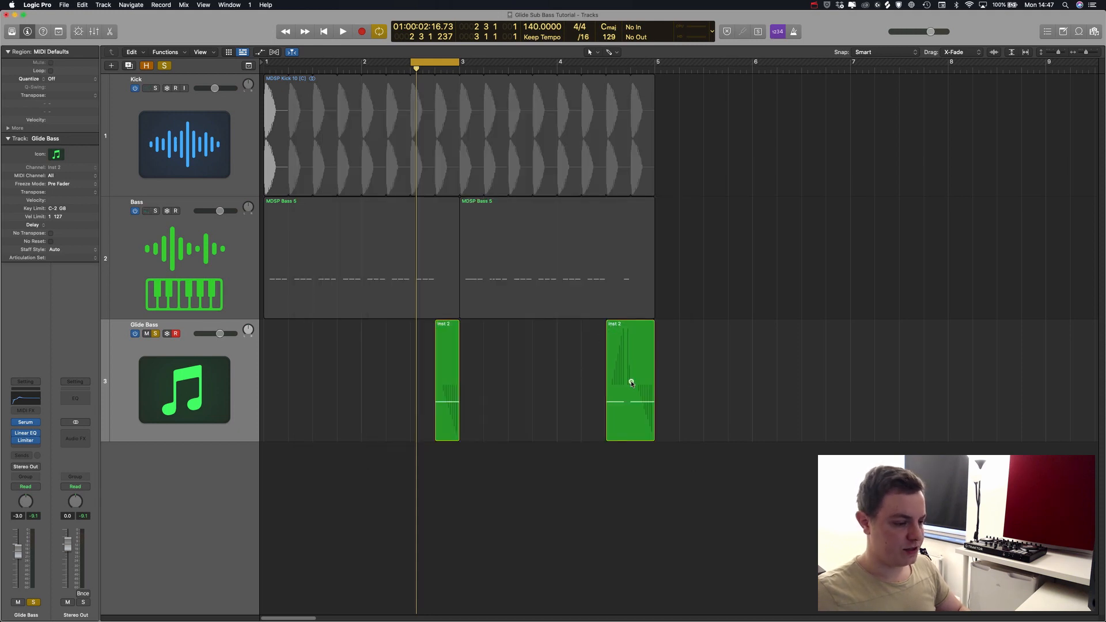
{"action": "double_click", "coordinate": [631, 382]}
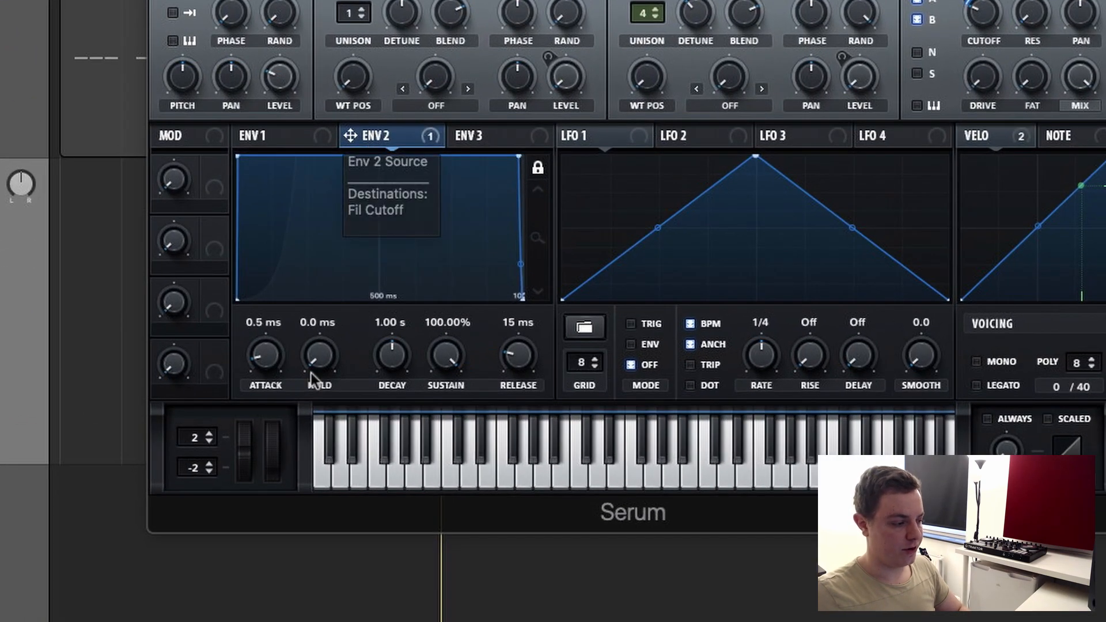
Set envelope 2's attack to 1/4, slightly adjust its attack curve and audition the glide bass
{"action": "left_click", "coordinate": [261, 320]}
{"action": "double_click", "coordinate": [261, 320]}
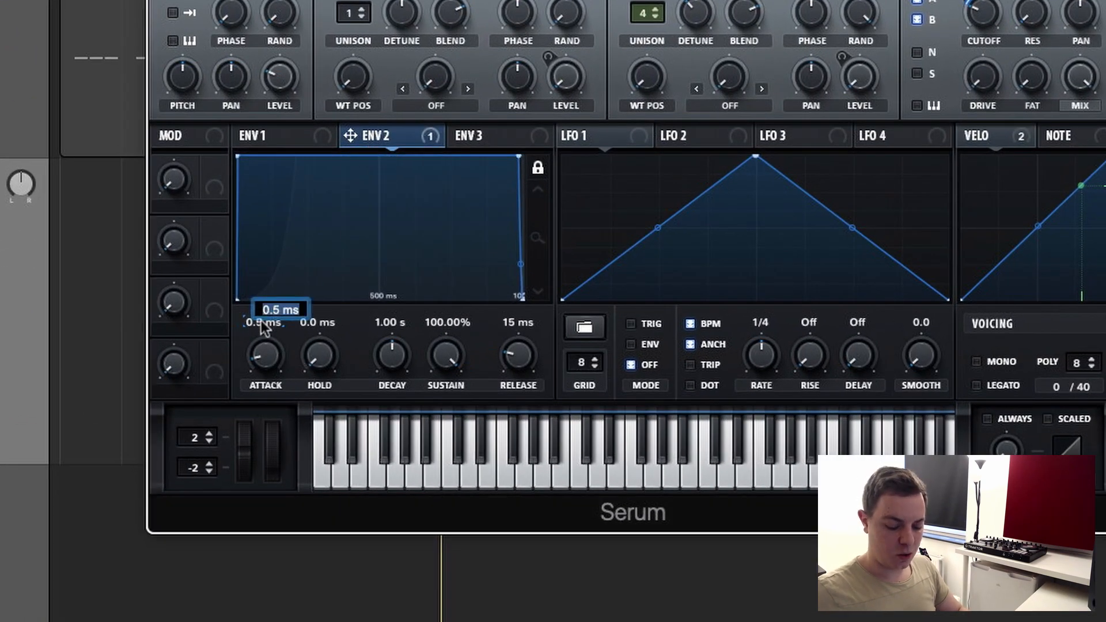
{"action": "type", "text": "1/4"}
{"action": "key", "text": "Return"}
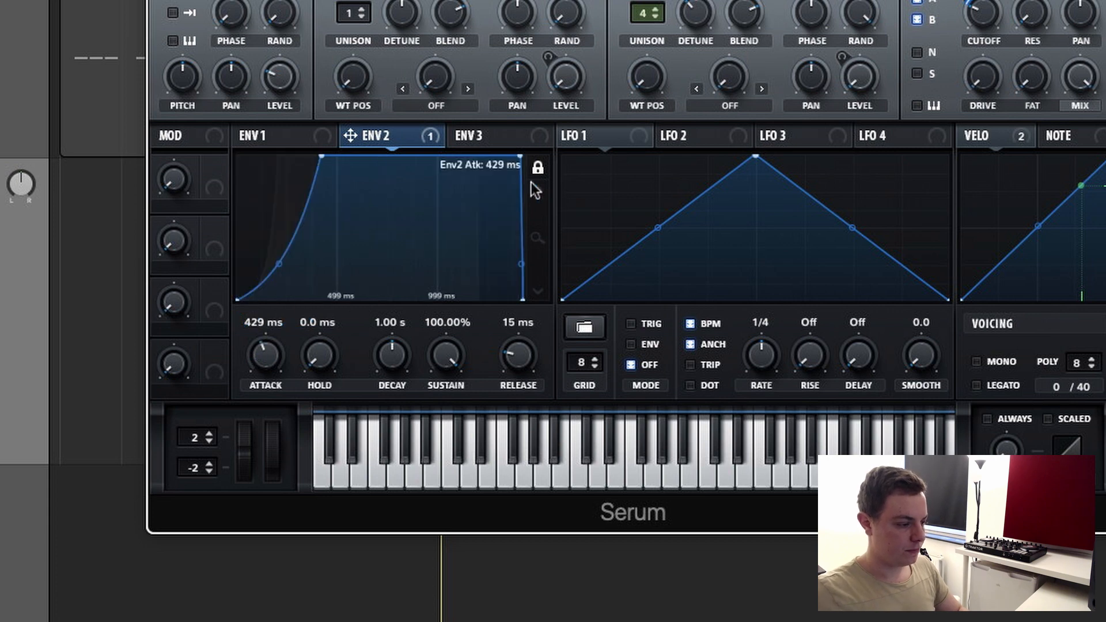
{"action": "left_click_drag", "start_coordinate": [280, 263], "coordinate": [283, 267]}
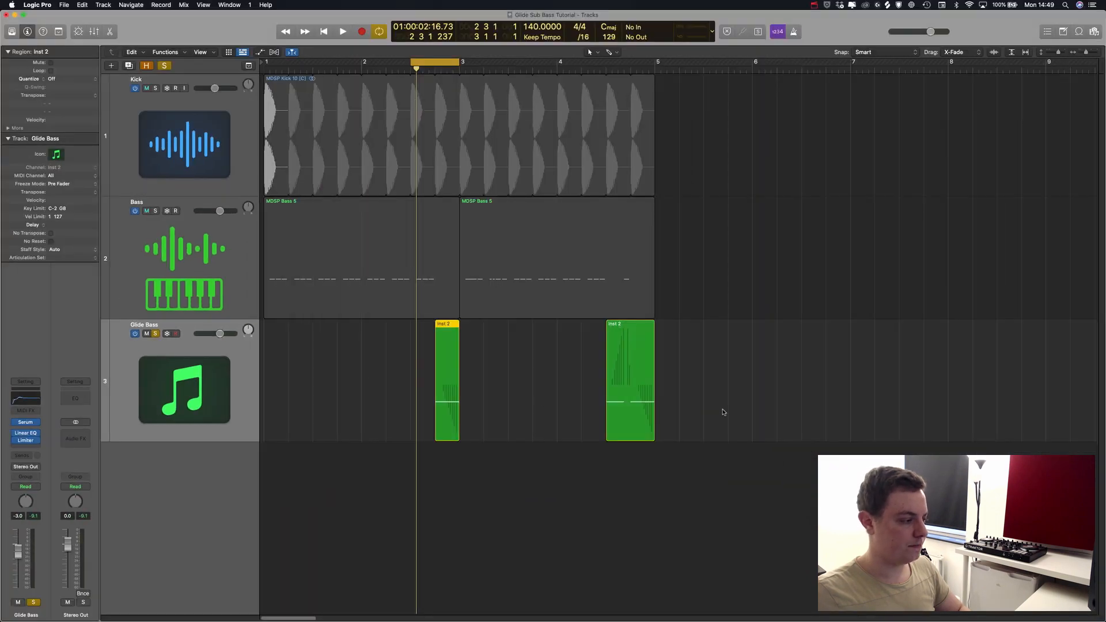
{"action": "key", "text": "space"}
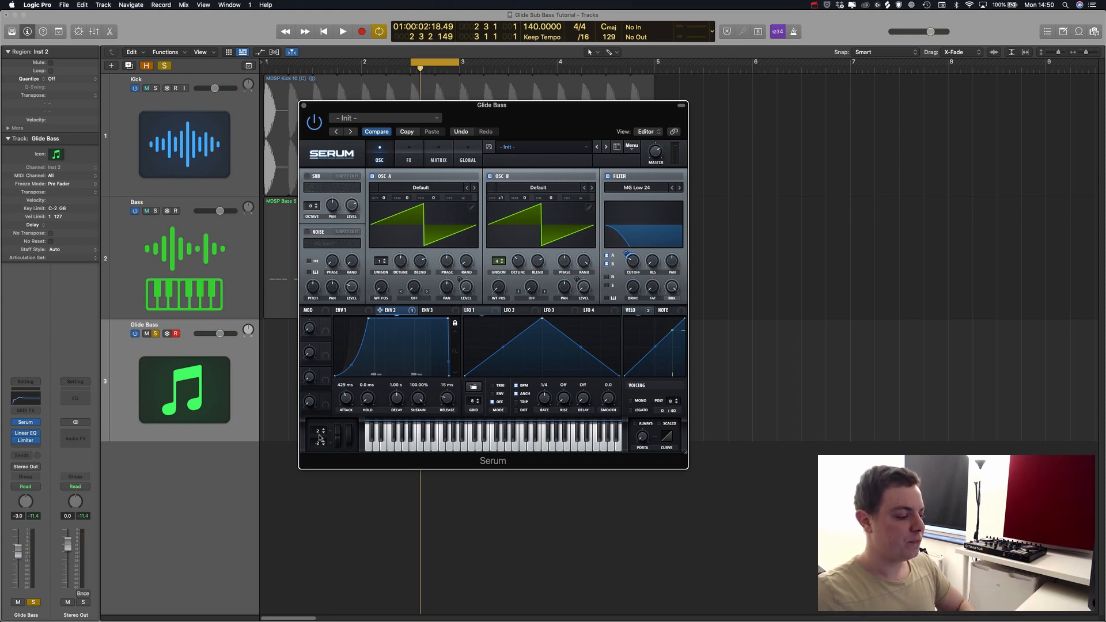
Set the pitch bend range to 12 and -12, and reshape LFO 1 into a straight descending ramp
{"action": "left_click_drag", "start_coordinate": [317, 434], "coordinate": [319, 468]}
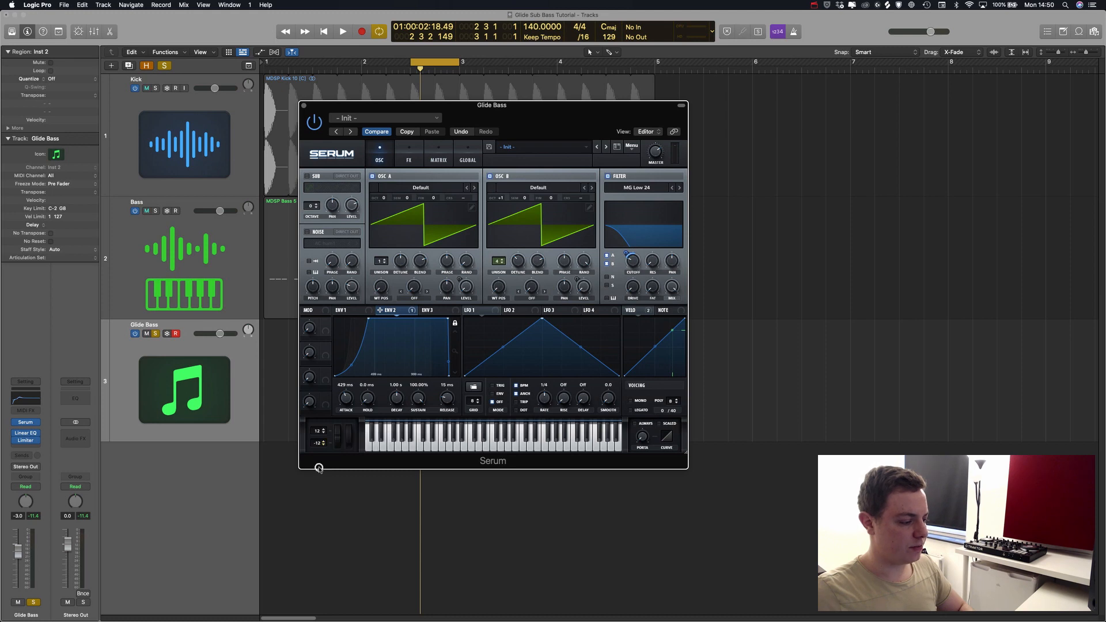
{"action": "left_click", "coordinate": [475, 311]}
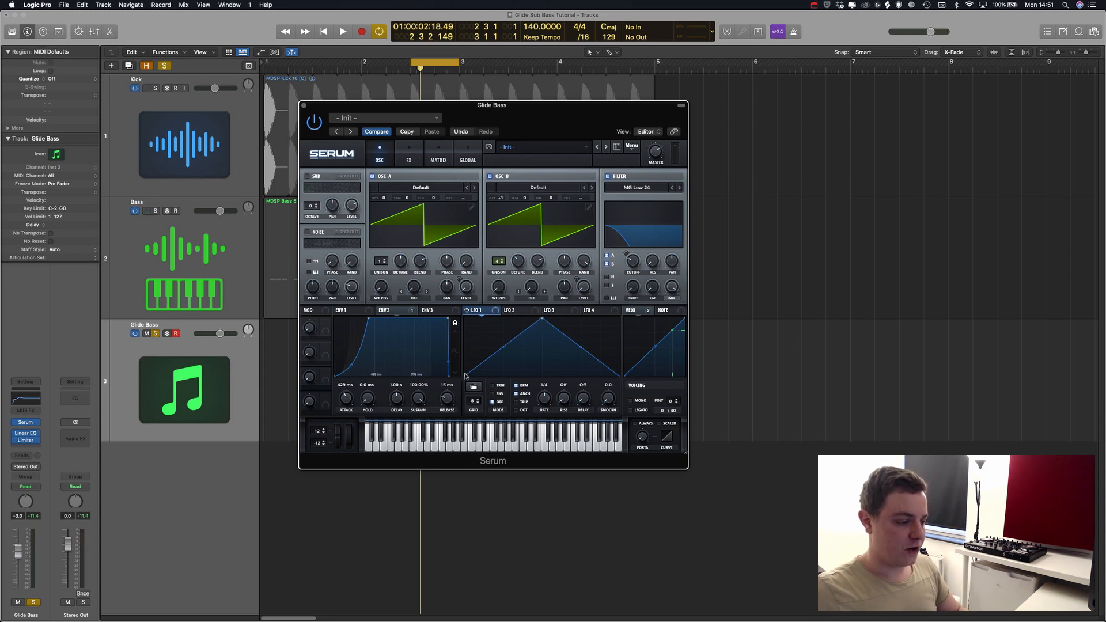
{"action": "left_click_drag", "start_coordinate": [467, 378], "coordinate": [470, 307]}
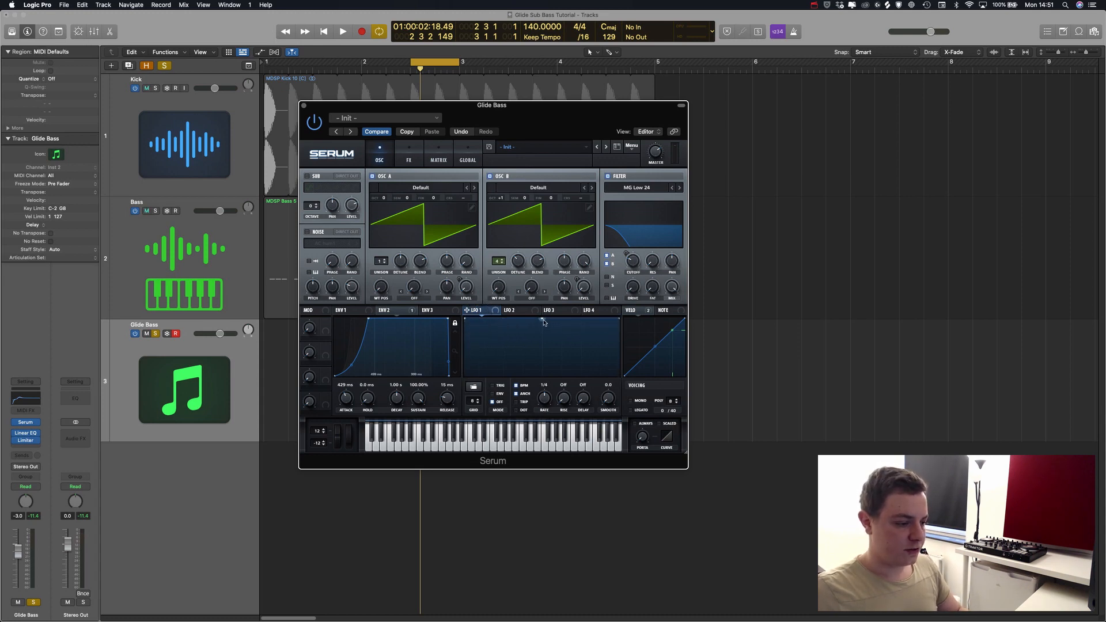
{"action": "left_click_drag", "start_coordinate": [554, 324], "coordinate": [637, 390]}
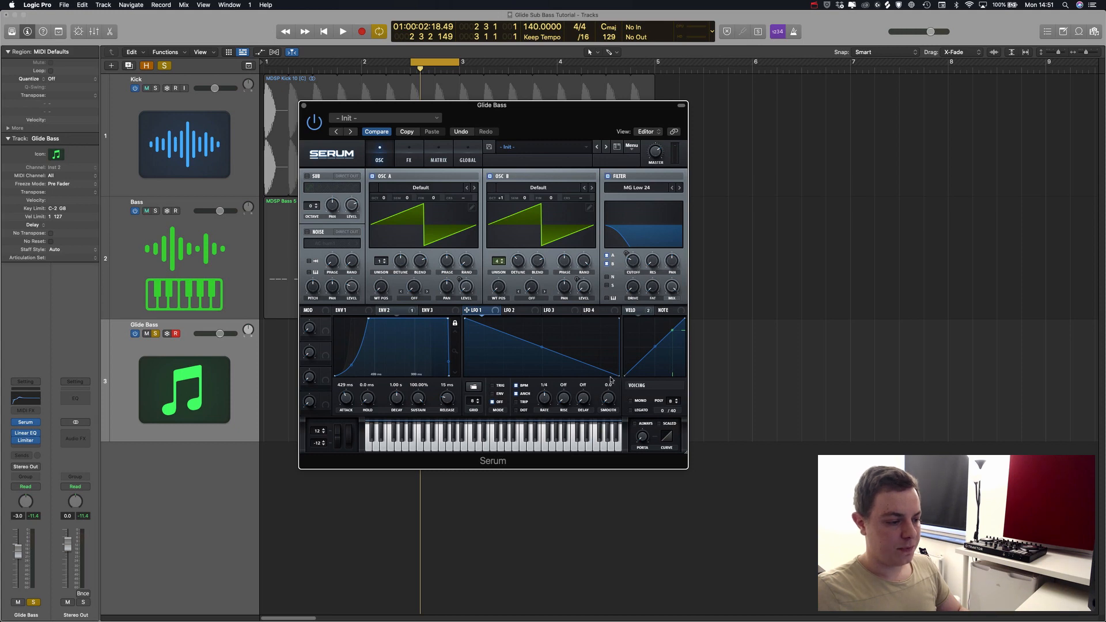
{"action": "key", "text": "super+w"}
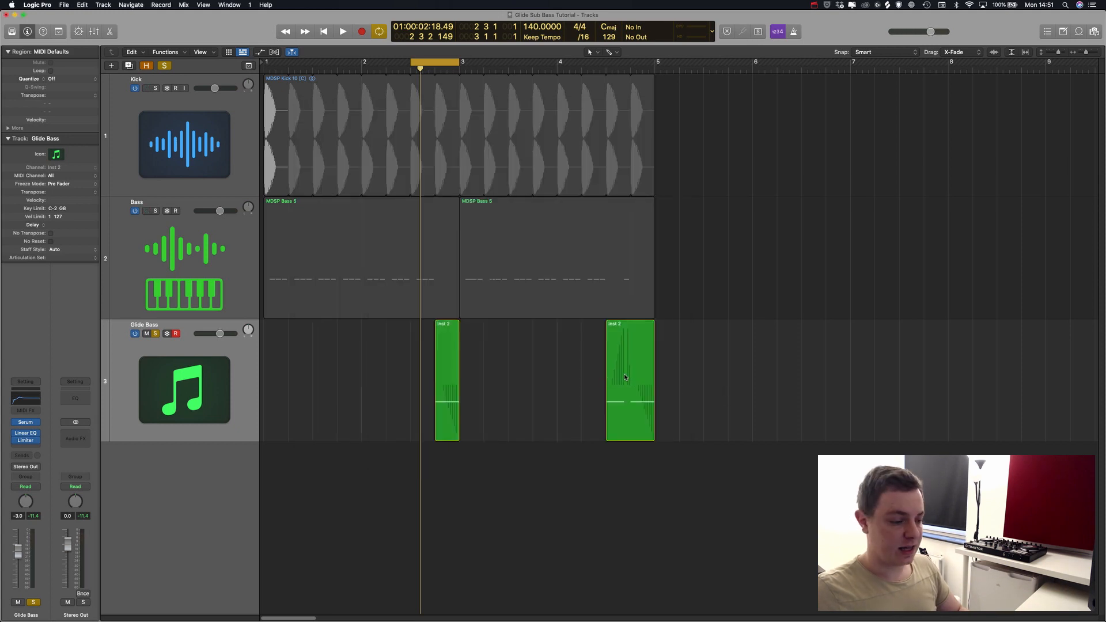
{"action": "double_click", "coordinate": [626, 377]}
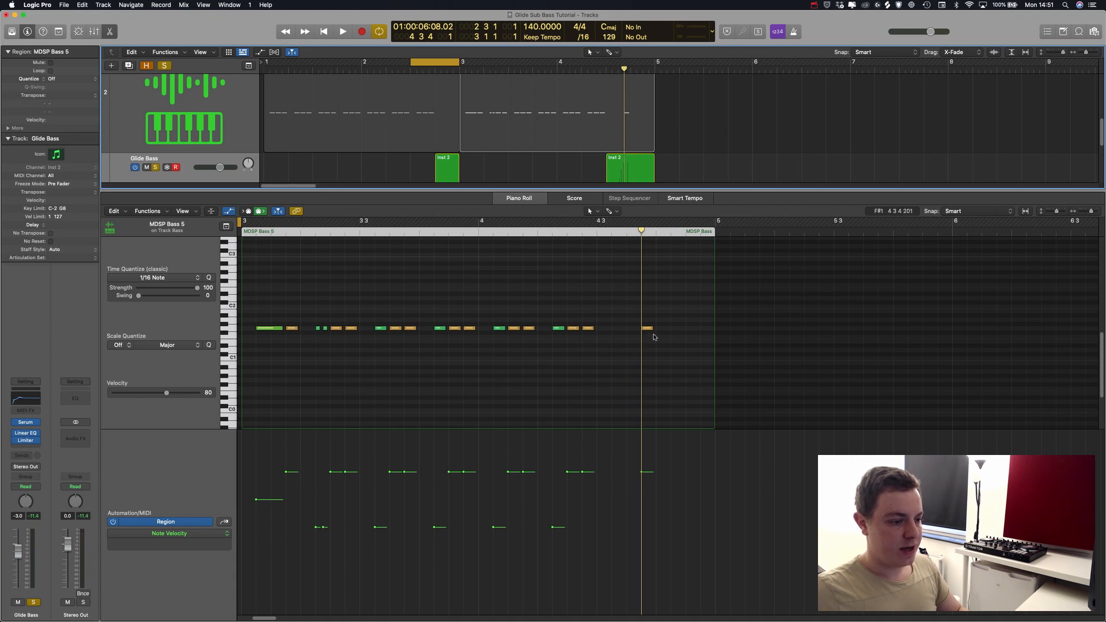
{"action": "scroll", "coordinate": [655, 338], "scroll_direction": "up", "scroll_amount": 5}
{"action": "scroll", "coordinate": [655, 338], "scroll_direction": "down", "scroll_amount": 2}
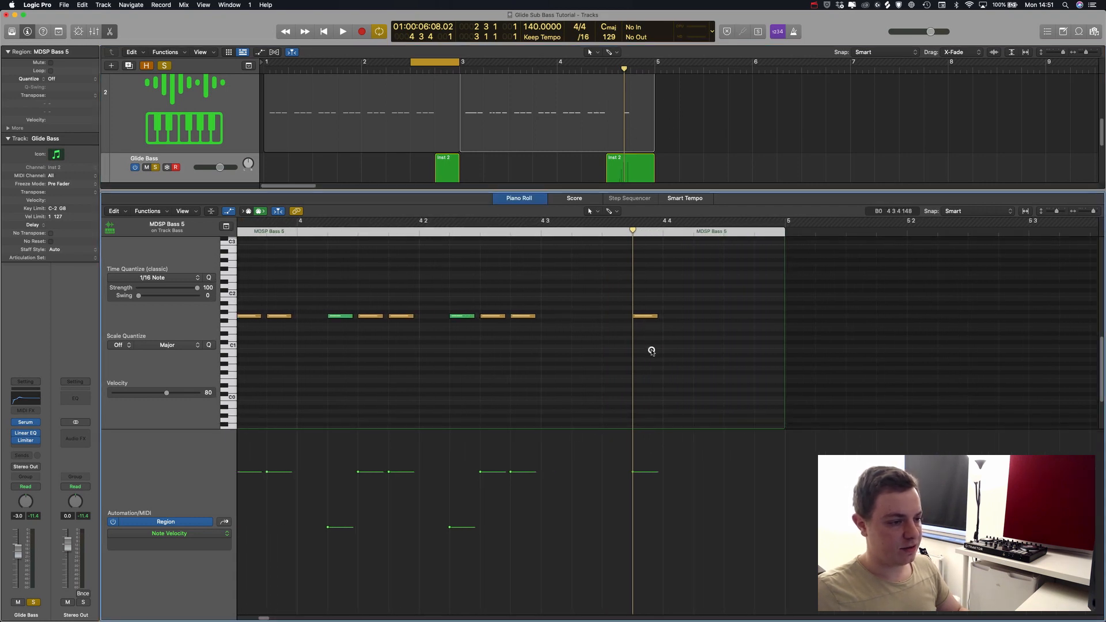
{"action": "key", "text": "x"}
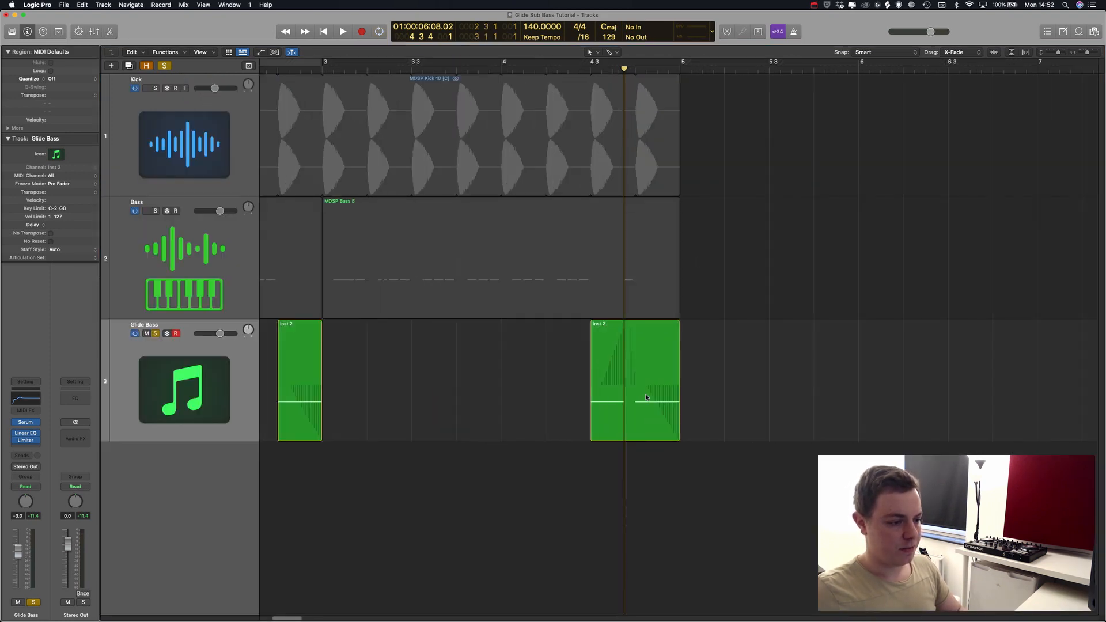
Open the last Glide Bass region in the piano roll and examine its channel 1 pitch bend curve against the notes
{"action": "double_click", "coordinate": [640, 392]}
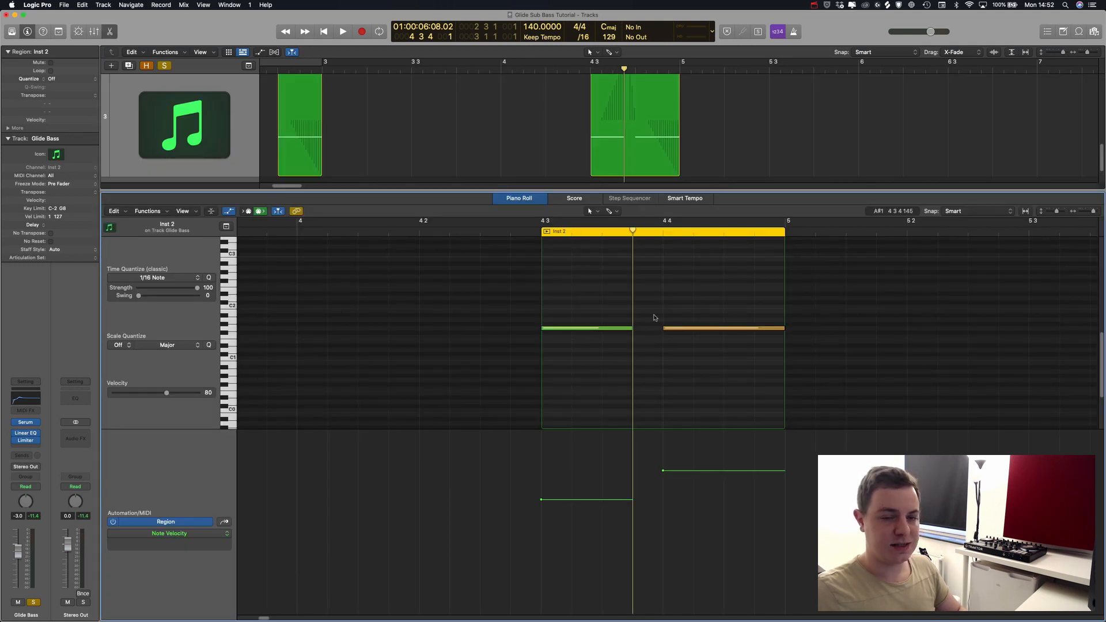
{"action": "key", "text": "a"}
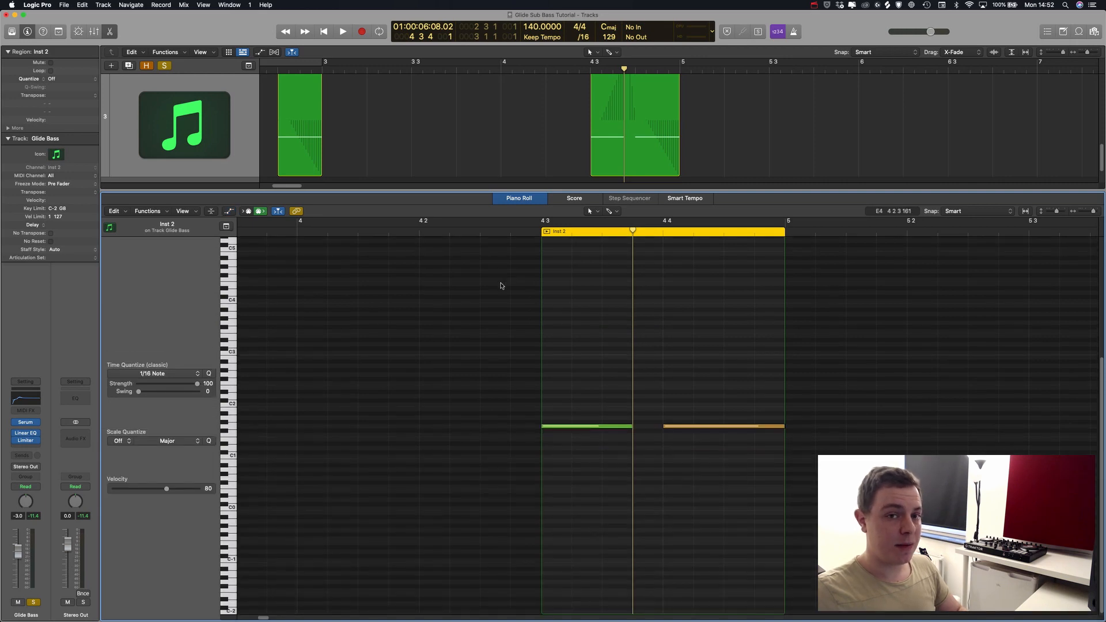
{"action": "key", "text": "a"}
{"action": "key", "text": "a"}
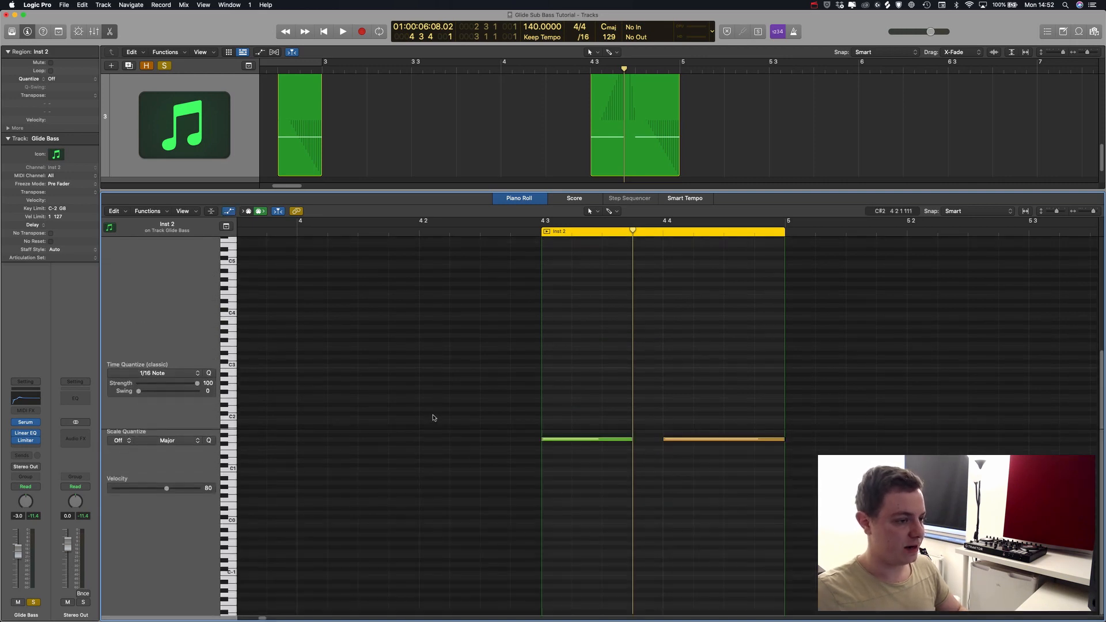
{"action": "key", "text": "a"}
{"action": "left_click", "coordinate": [200, 533]}
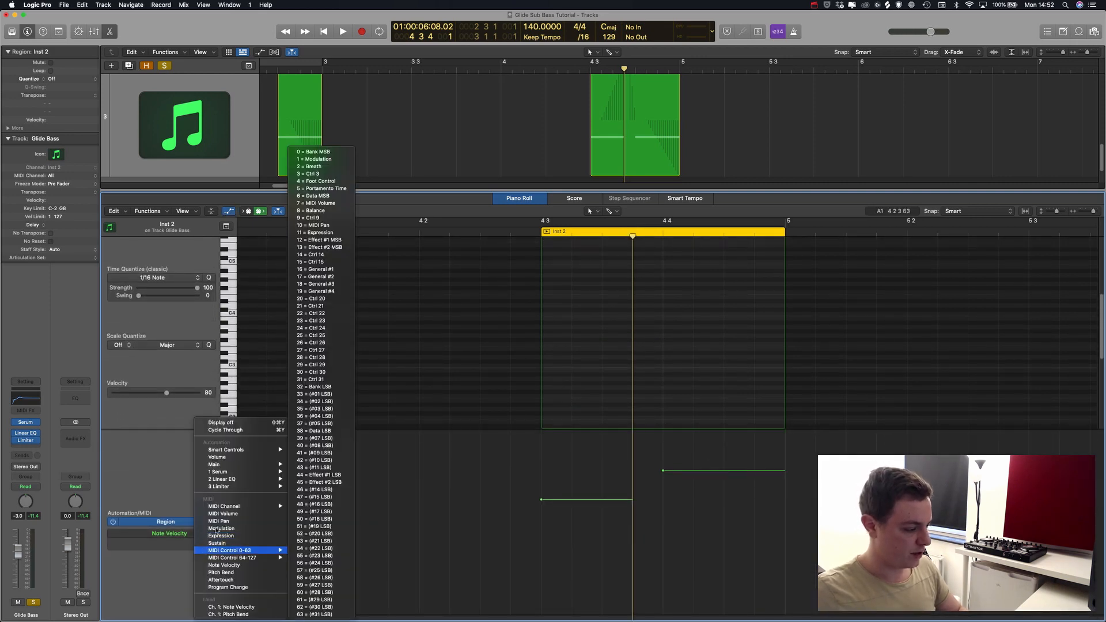
{"action": "left_click", "coordinate": [229, 615]}
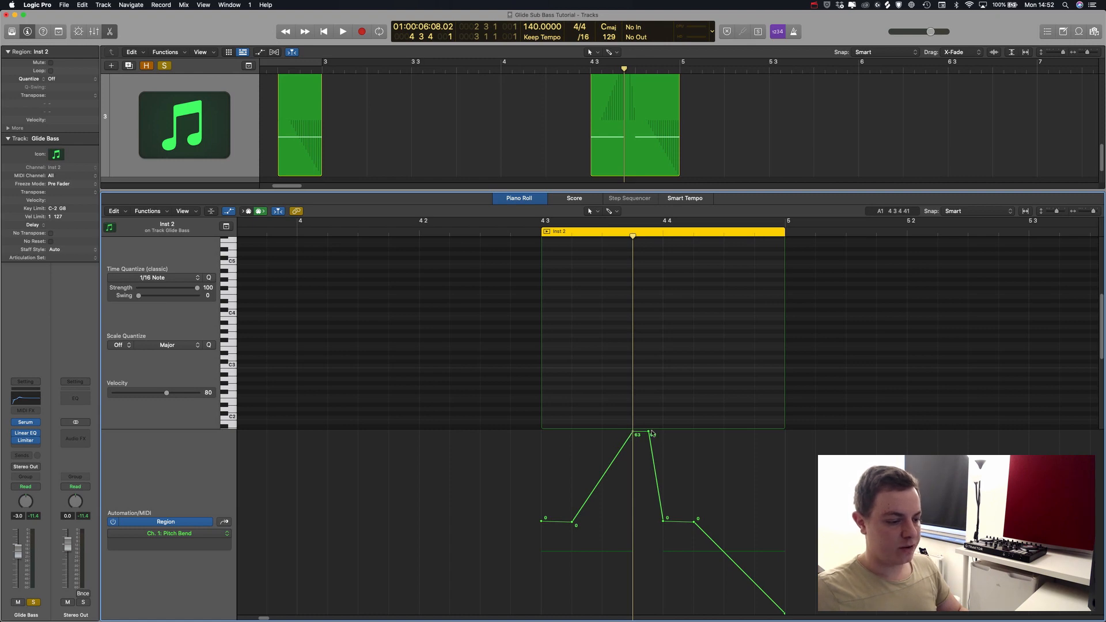
{"action": "key", "text": "v"}
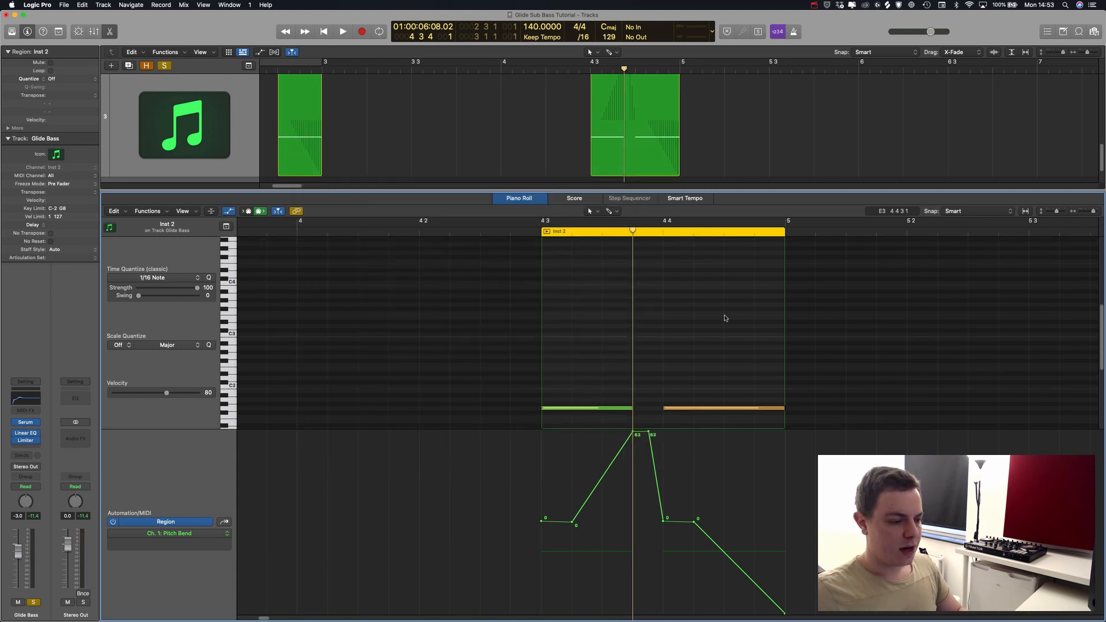
{"action": "scroll", "coordinate": [726, 318], "scroll_direction": "down", "scroll_amount": 3}
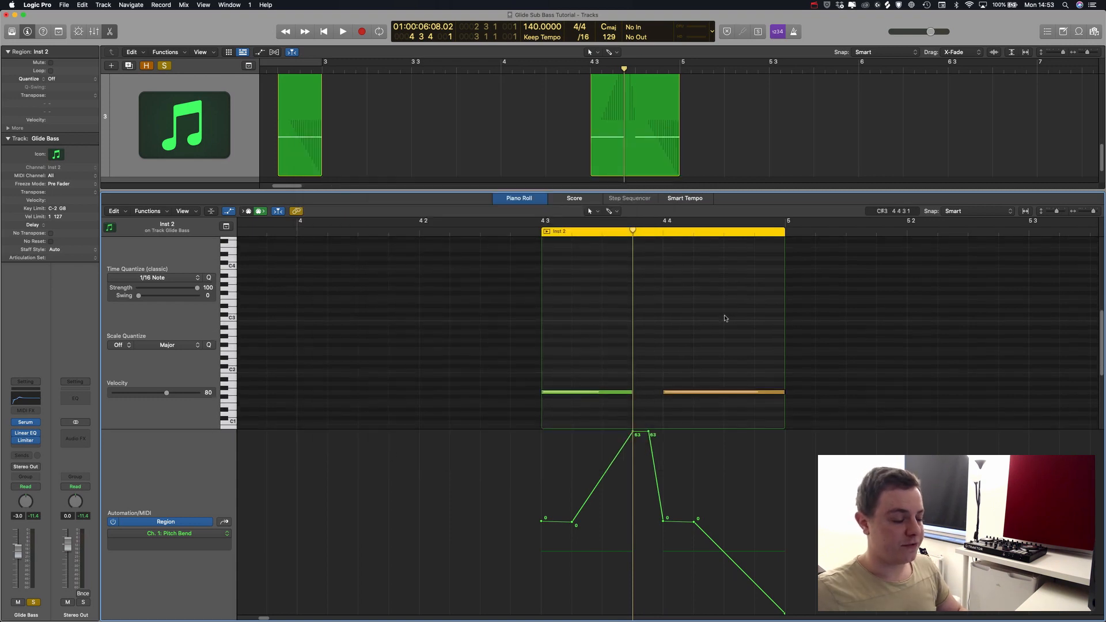
{"action": "scroll", "coordinate": [725, 318], "scroll_direction": "down", "scroll_amount": 2}
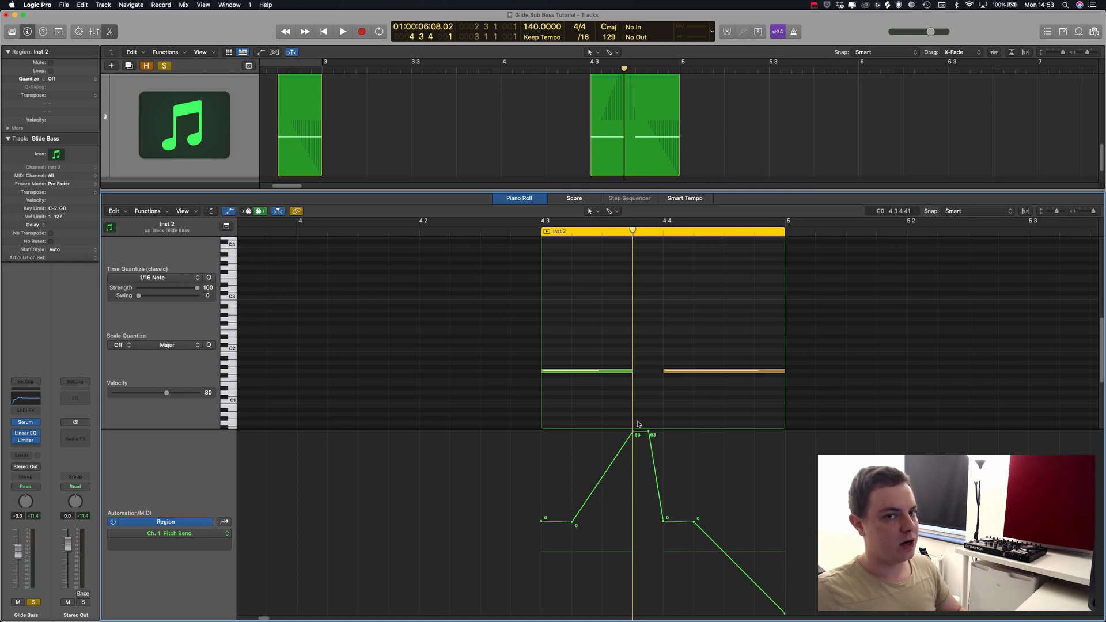
{"action": "key", "text": "v"}
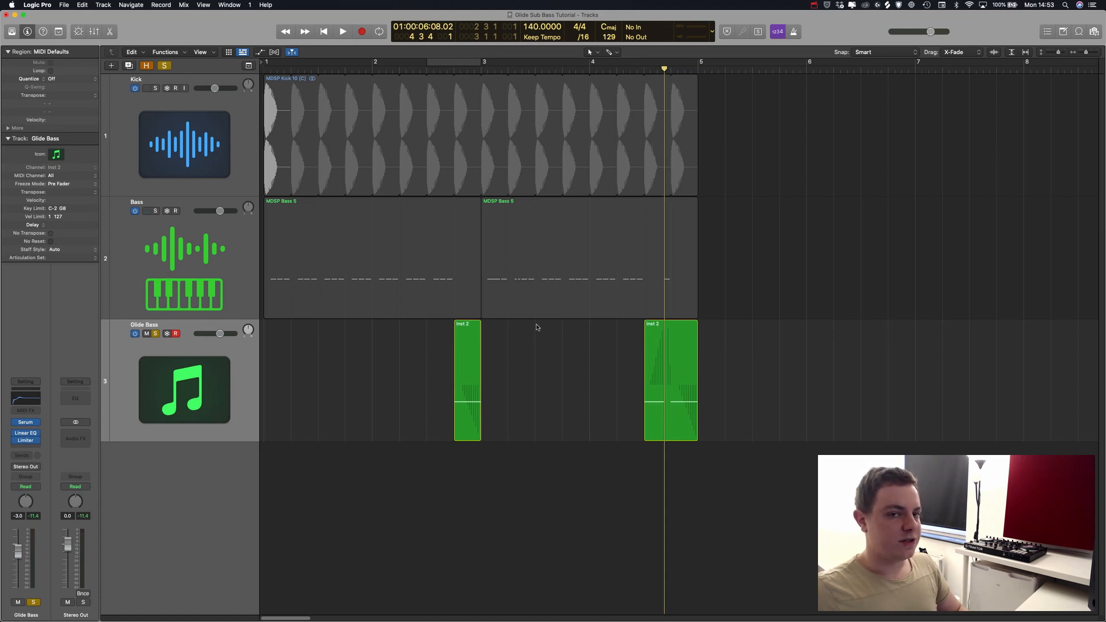
Turn cycling on and audition the soloed first Glide Bass region, checking the patch in Serum during playback
{"action": "key", "text": "c"}
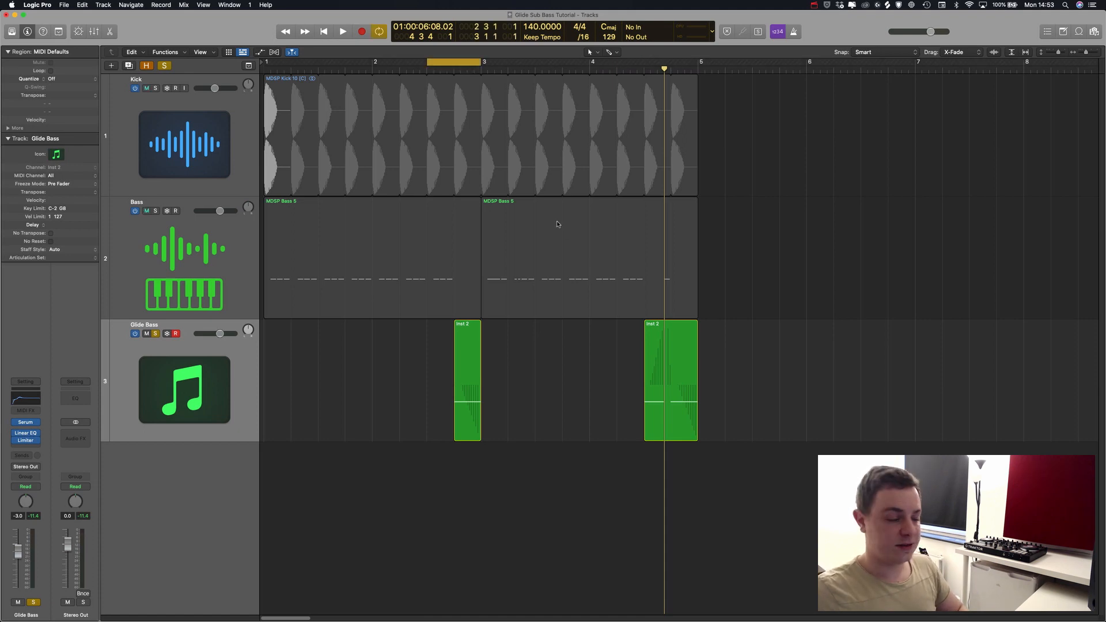
{"action": "key", "text": "s"}
{"action": "key", "text": "s"}
{"action": "key", "text": "space"}
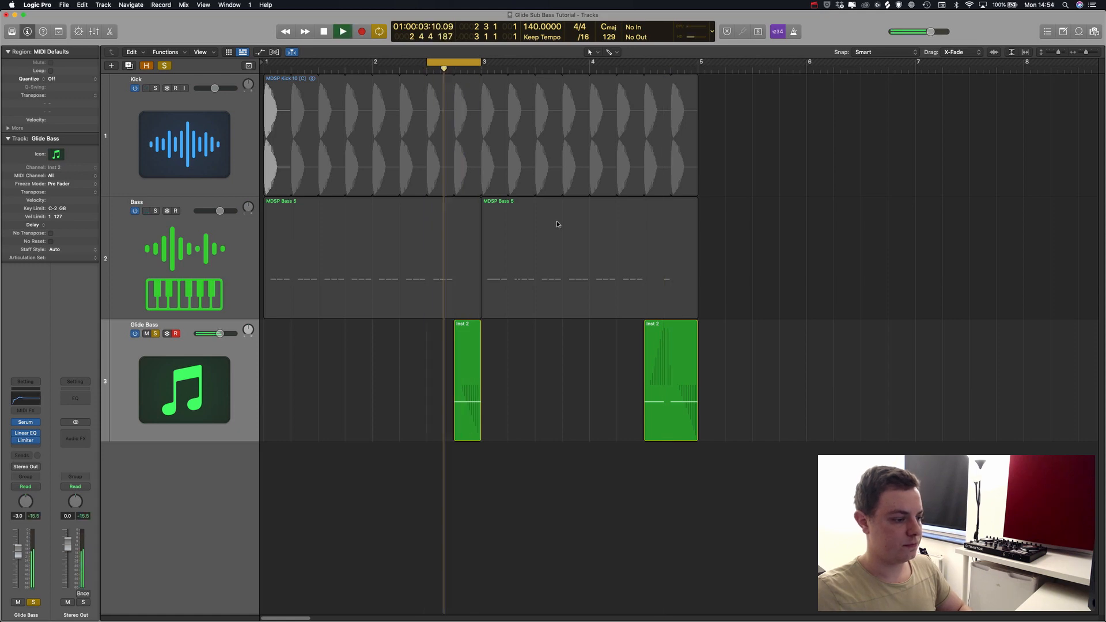
{"action": "key", "text": "v"}
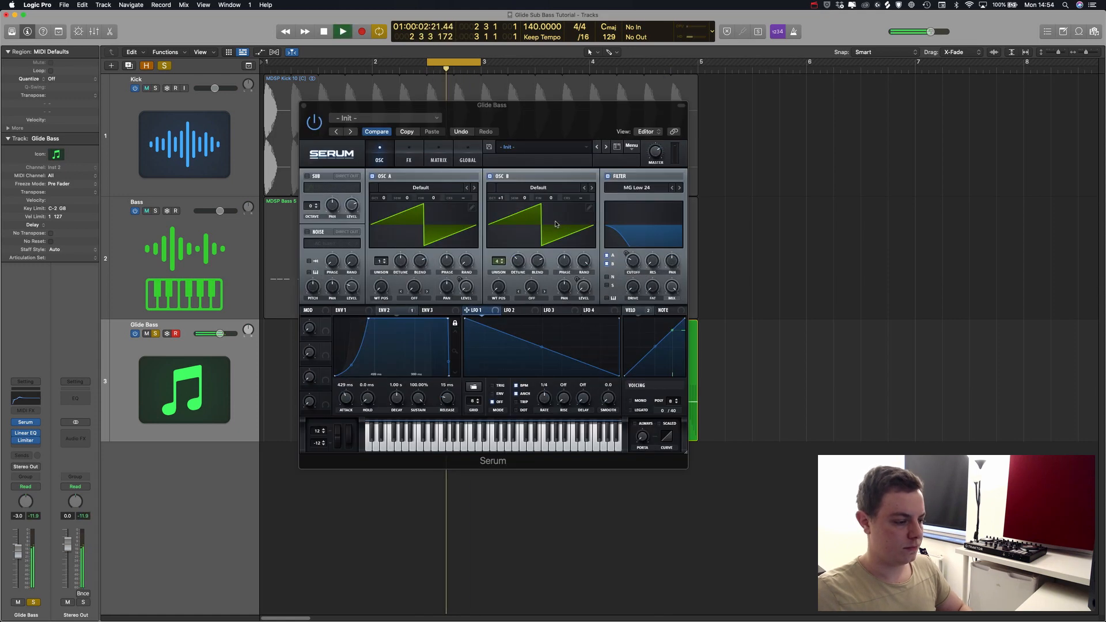
{"action": "key", "text": "space"}
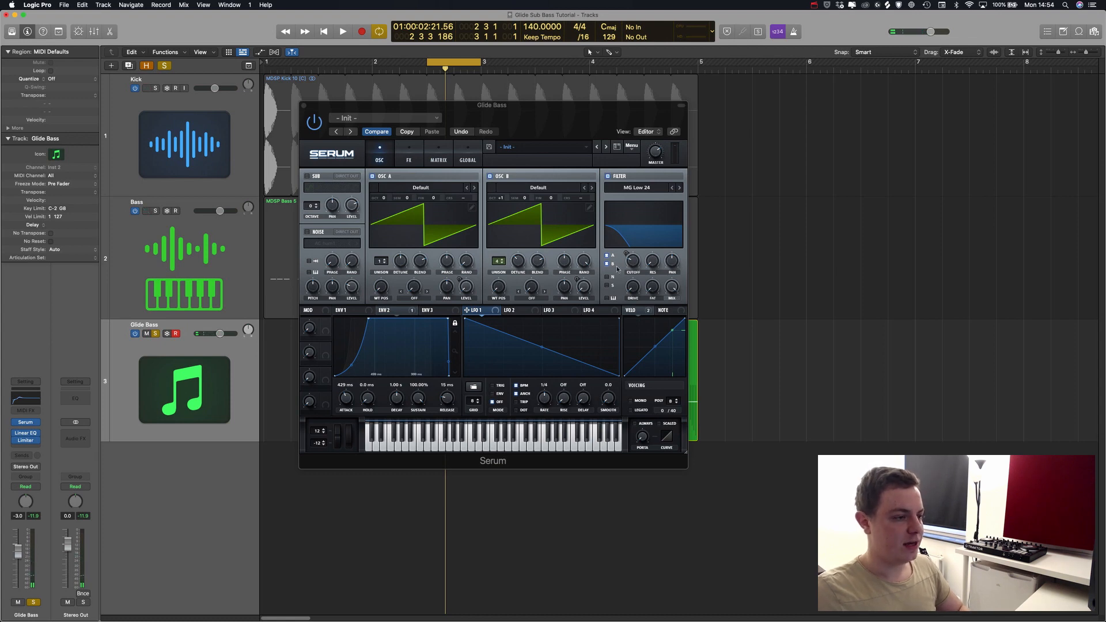
{"action": "key", "text": "v"}
Set the cycle range to the final bar around the second Glide Bass region and audition it soloed
{"action": "left_click", "coordinate": [663, 357]}
{"action": "key", "text": "u"}
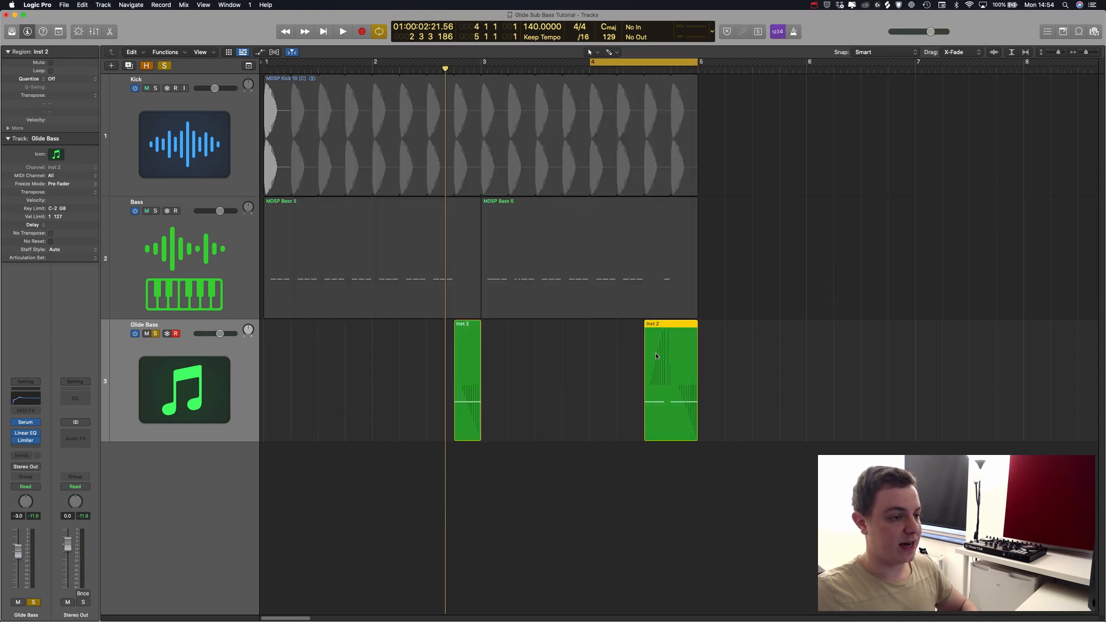
{"action": "key", "text": "space"}
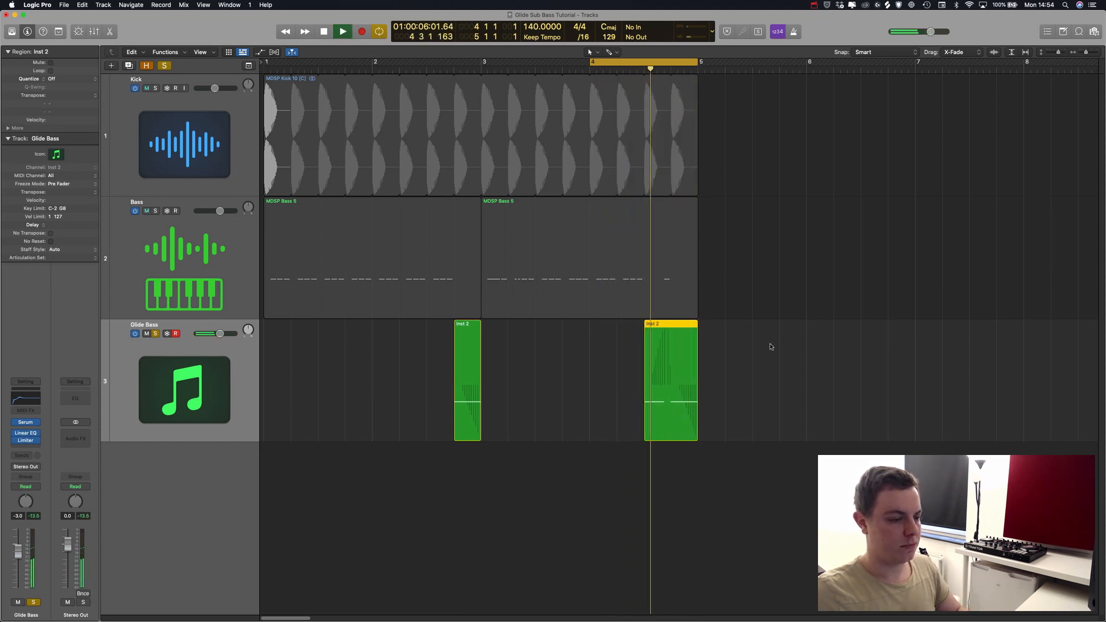
{"action": "key", "text": "space"}
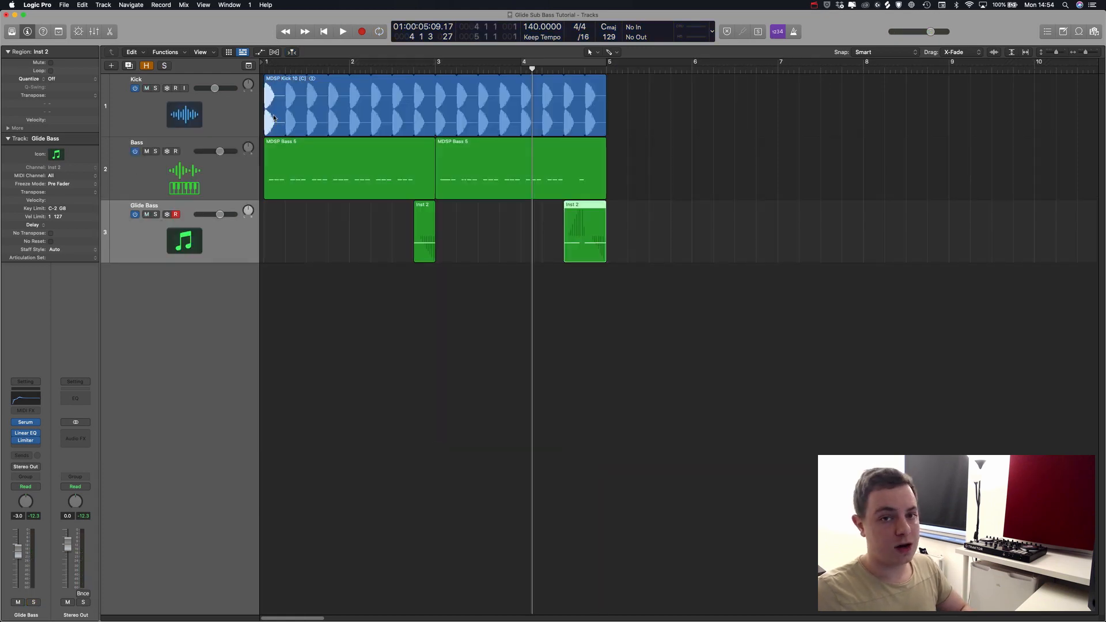
Set the cycle range to the full length of the kick region and play all tracks together
{"action": "left_click", "coordinate": [273, 118]}
{"action": "key", "text": "super+u"}
{"action": "key", "text": "space"}
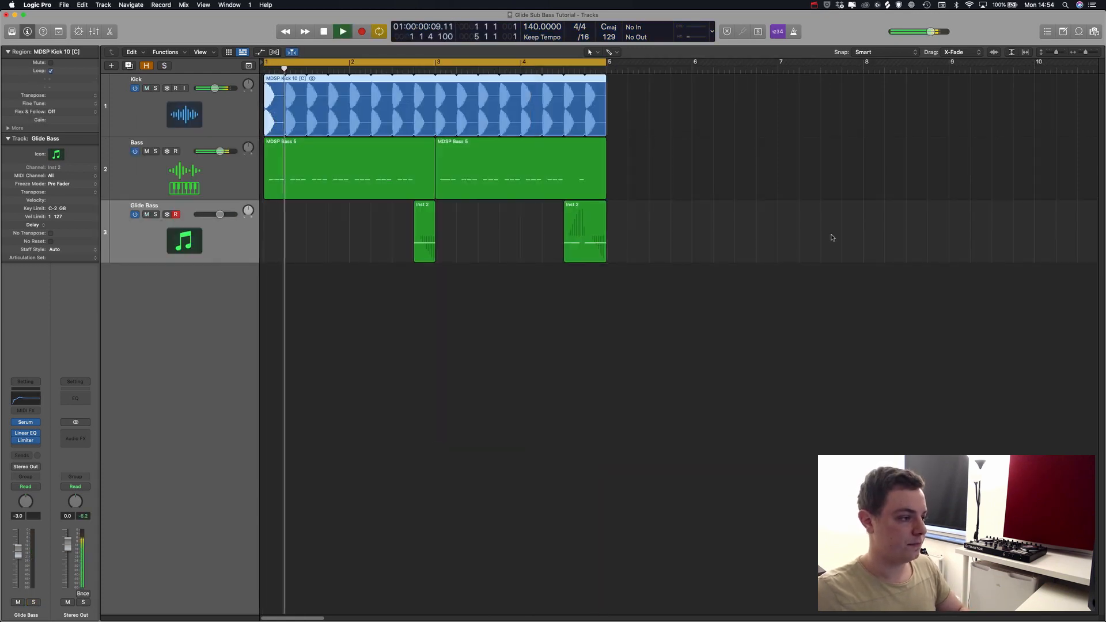
Listen to all three tracks playing together through the kick-length cycle and stop playback
{"action": "scroll", "coordinate": [825, 237], "scroll_direction": "up", "scroll_amount": 5}
{"action": "scroll", "coordinate": [825, 237], "scroll_direction": "up", "scroll_amount": 1}
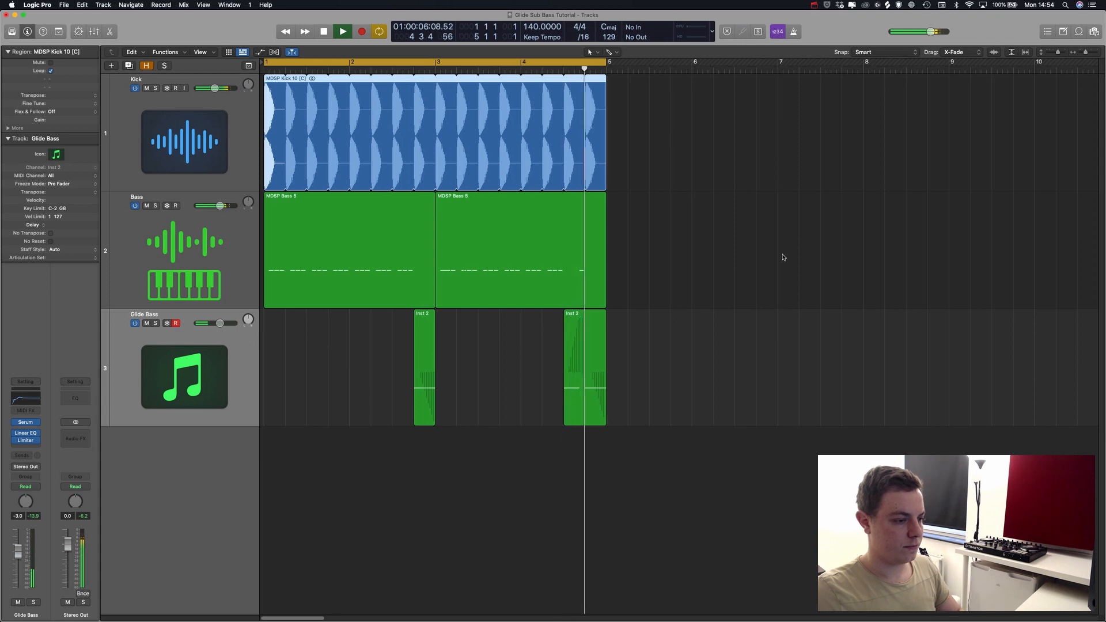
{"action": "key", "text": "space"}
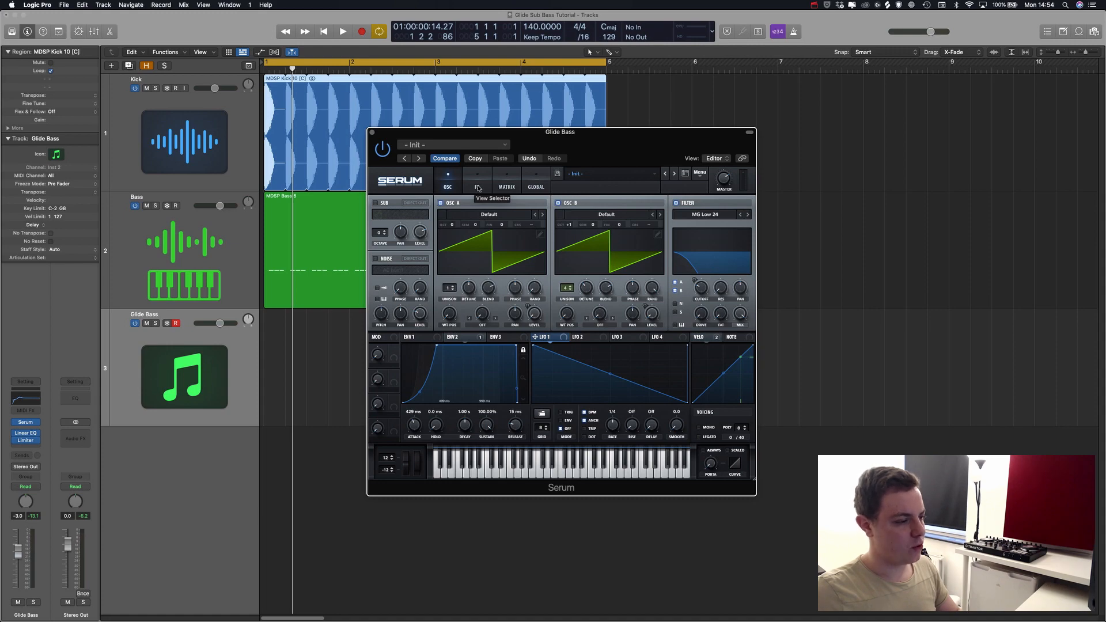
Enable Distortion in Serum's effects, move it to the front of the chain, set its mode to Downsample and reduce the drive slightly
{"action": "left_click", "coordinate": [479, 187]}
{"action": "left_click", "coordinate": [380, 216]}
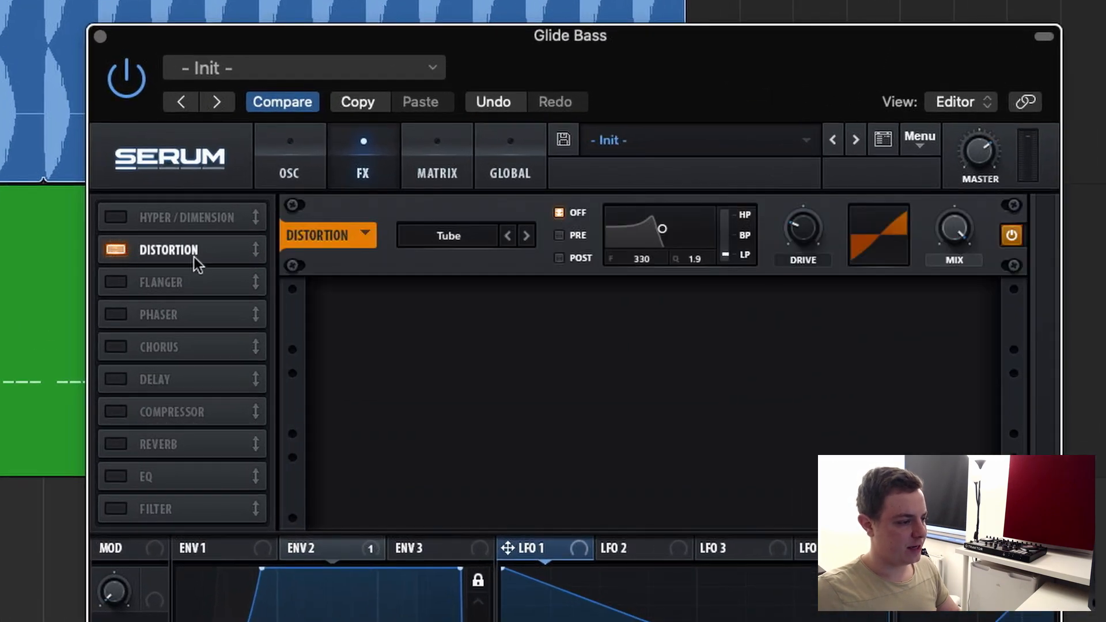
{"action": "left_click_drag", "start_coordinate": [198, 265], "coordinate": [193, 217]}
{"action": "left_click", "coordinate": [457, 234]}
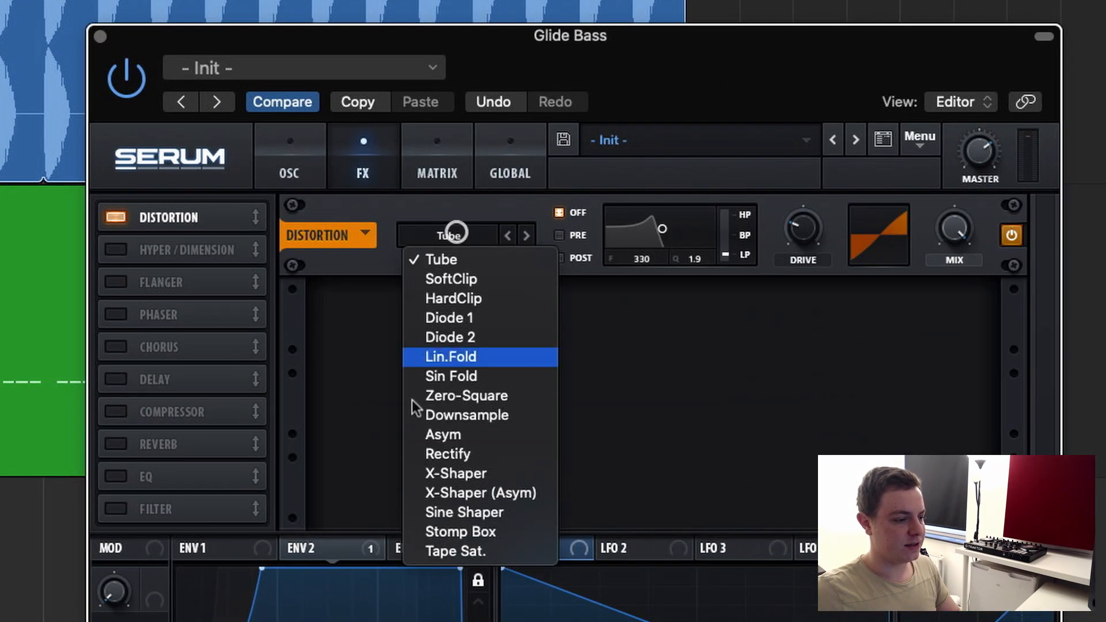
{"action": "left_click", "coordinate": [469, 414]}
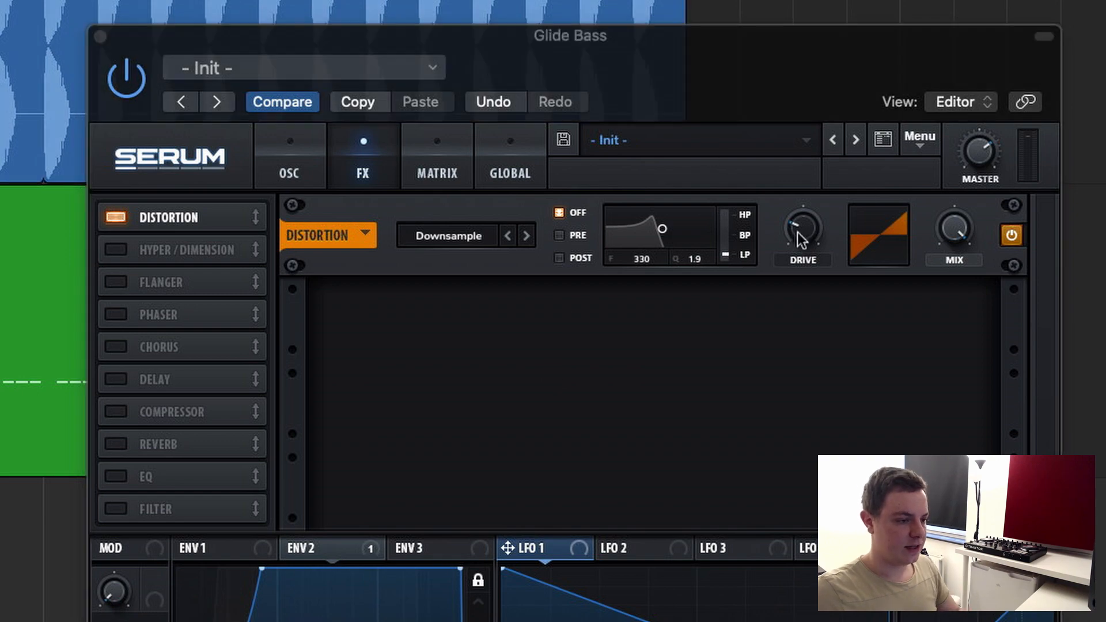
{"action": "mouse_move", "coordinate": [798, 242]}
{"action": "left_click_drag", "start_coordinate": [801, 242], "coordinate": [801, 244]}
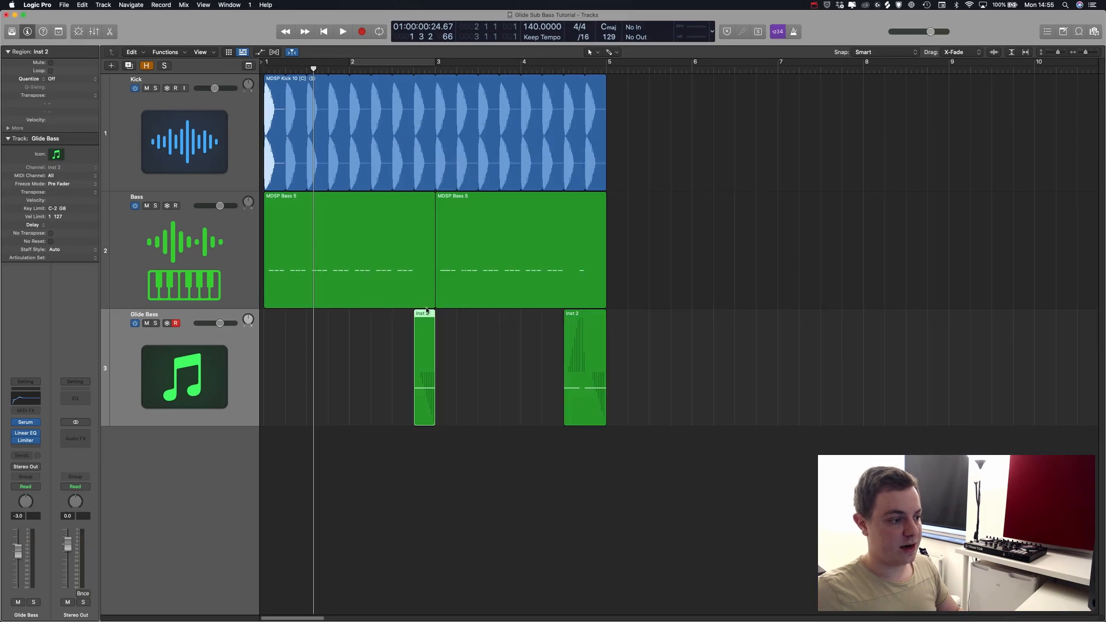
Set the cycle range around the first Glide Bass region, audition it soloed and unsolo the track
{"action": "left_click_drag", "start_coordinate": [371, 375], "coordinate": [446, 369]}
{"action": "key", "text": "super+u"}
{"action": "key", "text": "ctrl+s"}
{"action": "key", "text": "space"}
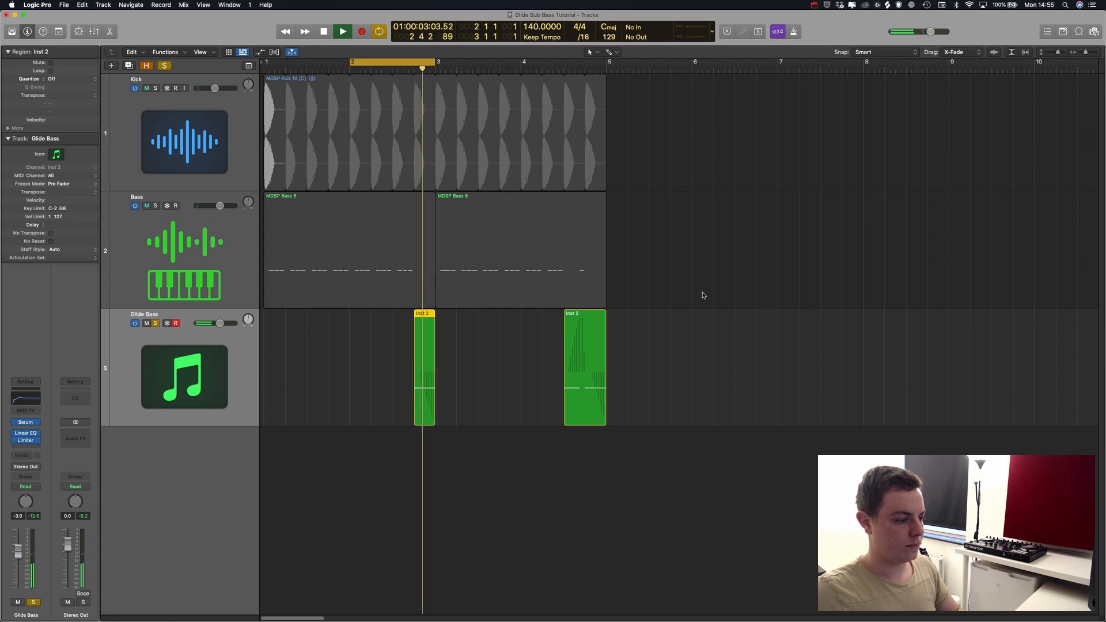
{"action": "key", "text": "space"}
{"action": "key", "text": "s"}
Reopen the Glide Bass Serum patch and raise the filter's drive slightly in the oscillator view
{"action": "key", "text": "v"}
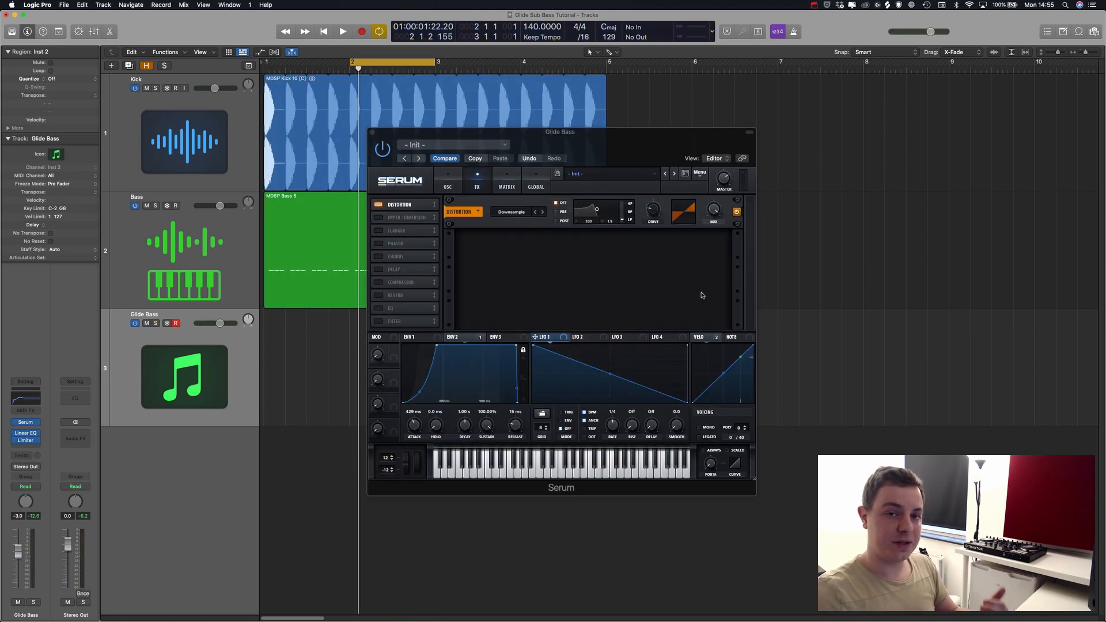
{"action": "left_click", "coordinate": [448, 186]}
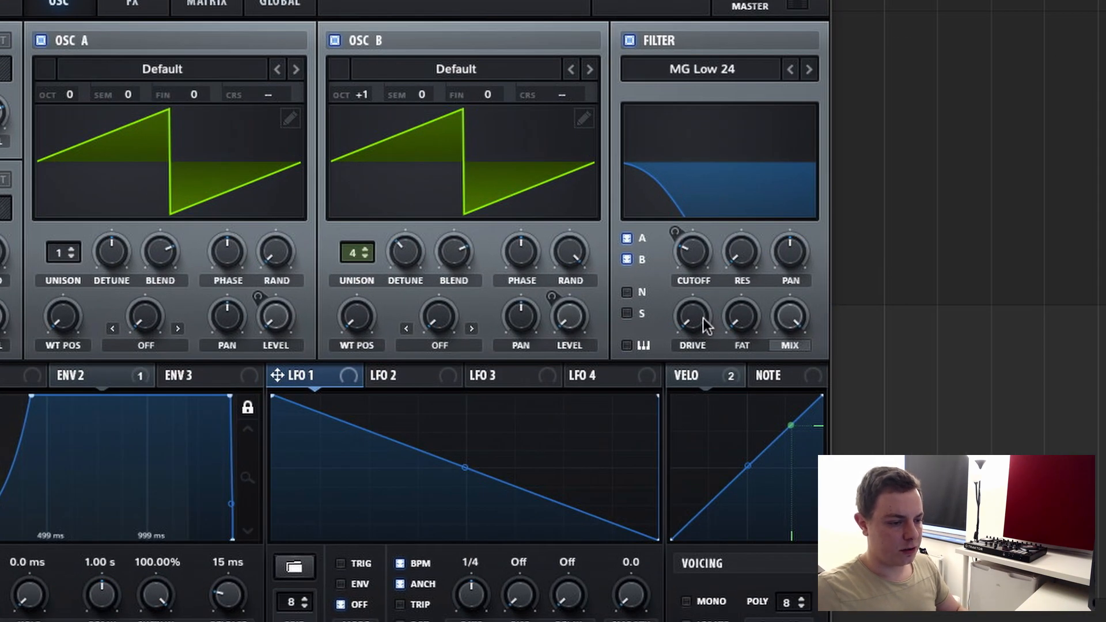
{"action": "left_click_drag", "start_coordinate": [703, 318], "coordinate": [696, 292]}
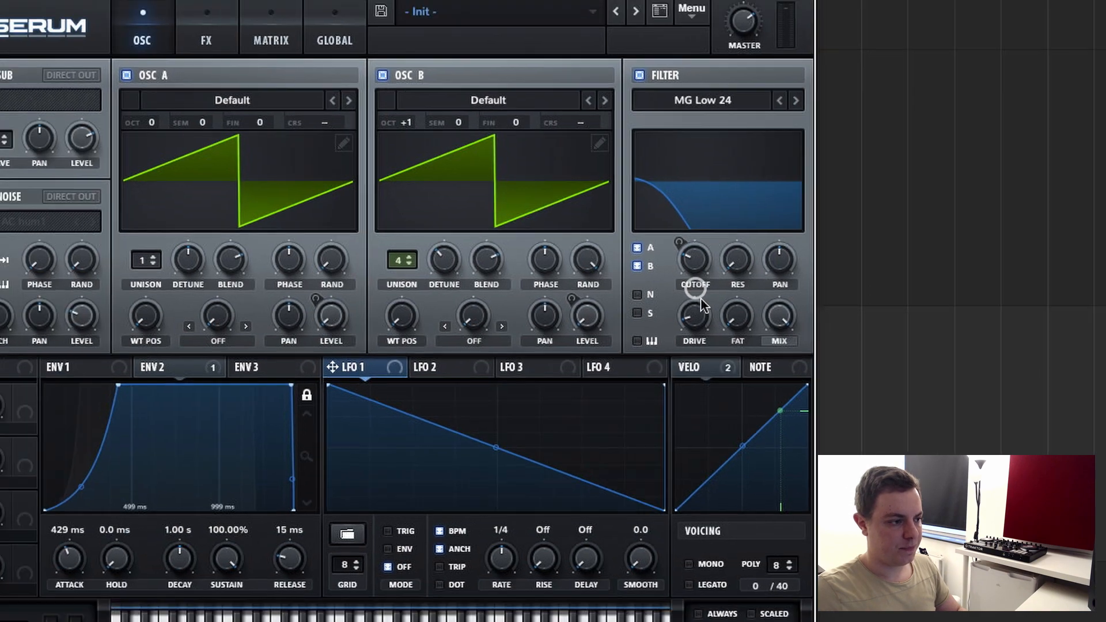
Enable the Compressor in Serum's effects and move it directly after the Distortion
{"action": "left_click", "coordinate": [133, 3]}
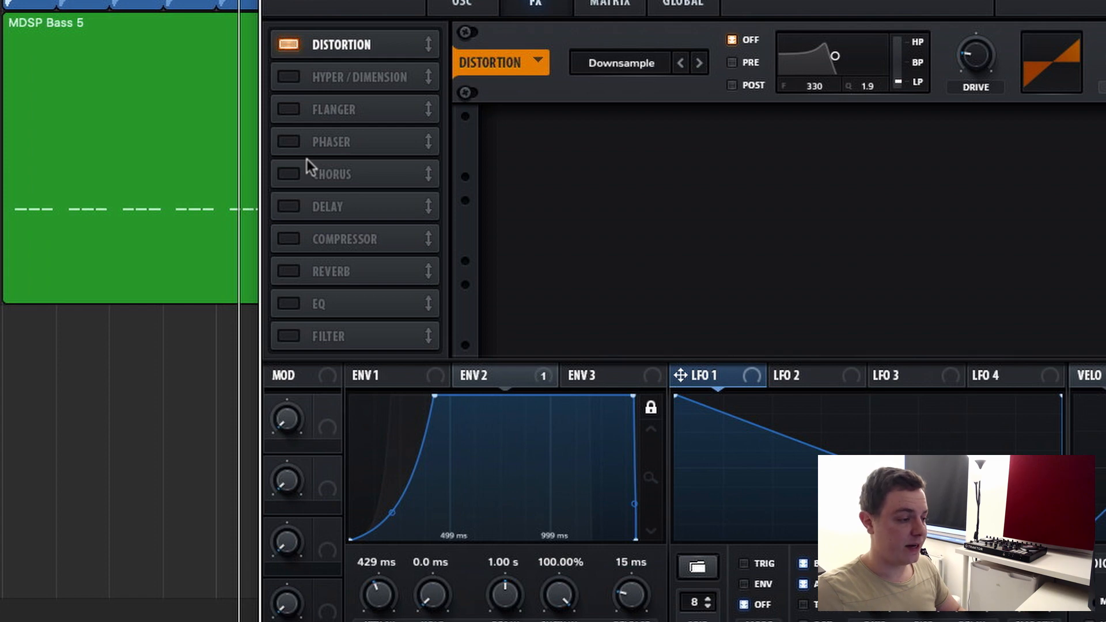
{"action": "left_click", "coordinate": [298, 238]}
{"action": "left_click_drag", "start_coordinate": [330, 235], "coordinate": [382, 72]}
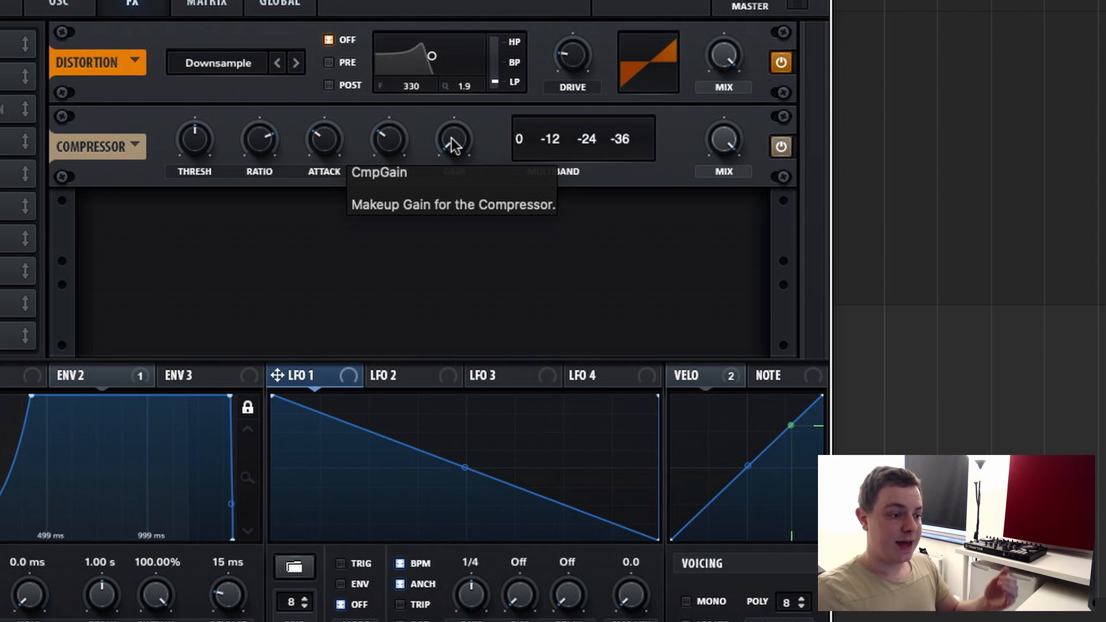
Raise the compressor's threshold slightly, bring its attack to minimum, fine-tune the release and raise the makeup gain slightly
{"action": "left_click", "coordinate": [199, 144]}
{"action": "left_click_drag", "start_coordinate": [198, 144], "coordinate": [206, 140]}
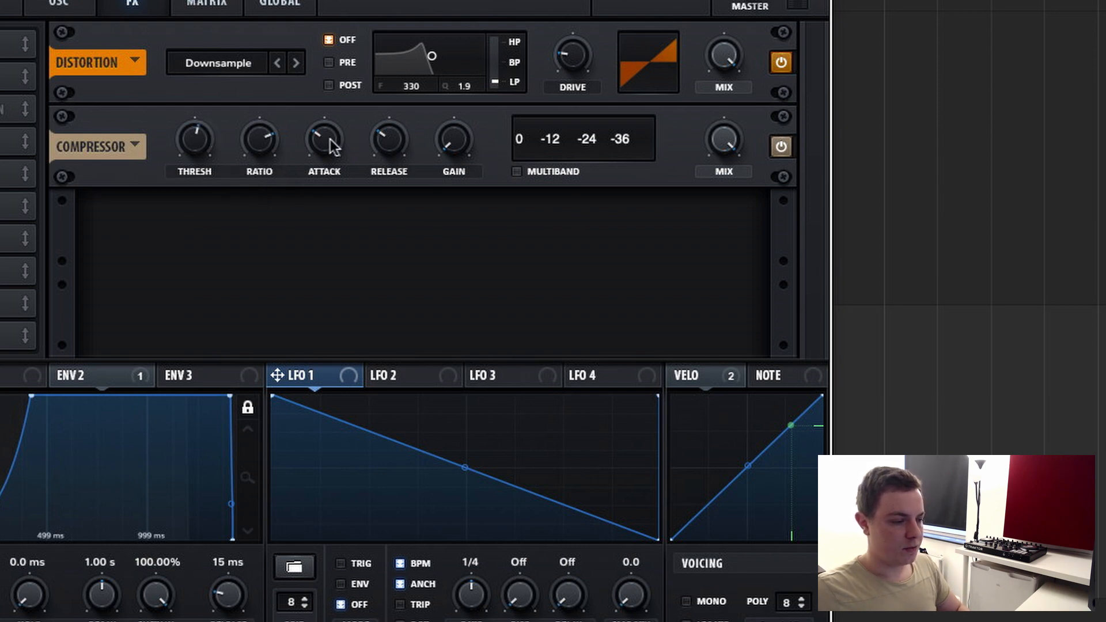
{"action": "left_click_drag", "start_coordinate": [324, 144], "coordinate": [316, 365]}
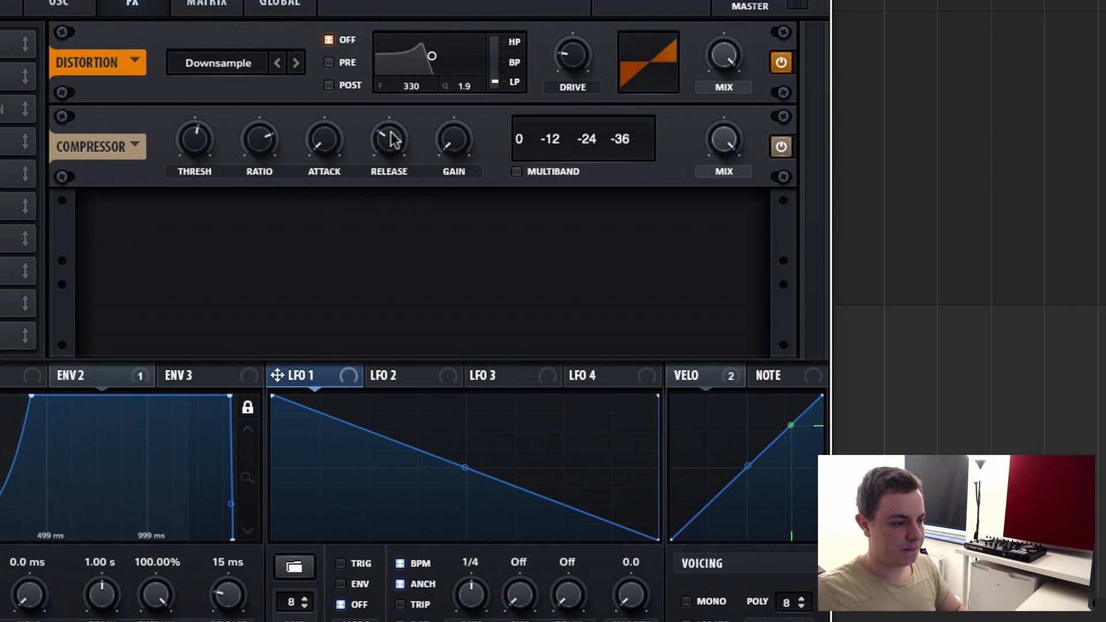
{"action": "left_click_drag", "start_coordinate": [392, 137], "coordinate": [393, 140]}
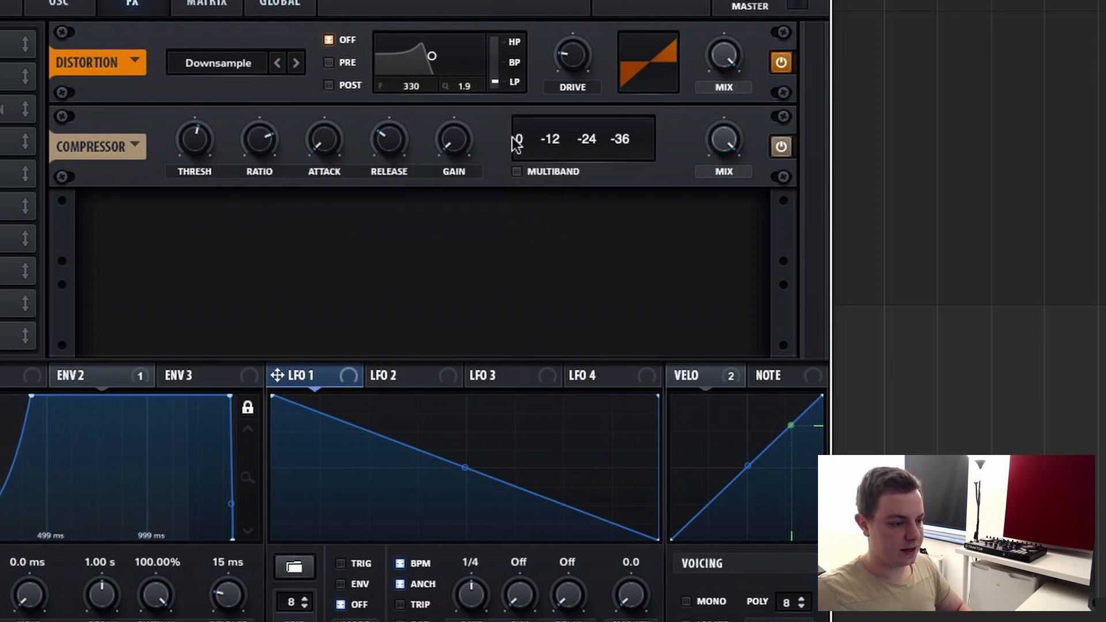
{"action": "left_click_drag", "start_coordinate": [454, 138], "coordinate": [459, 115]}
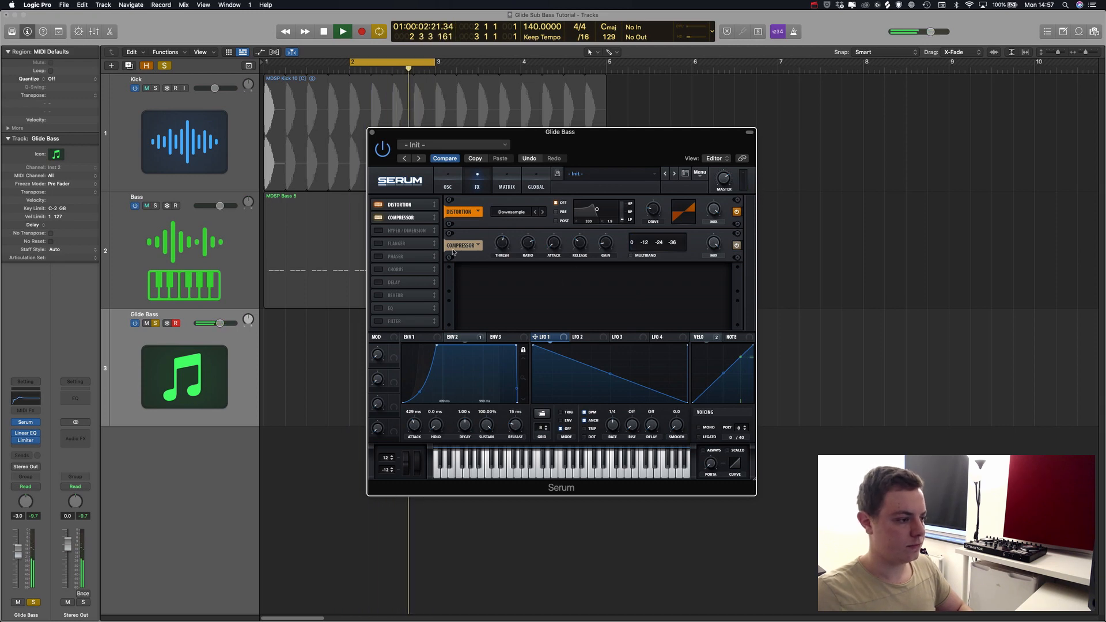
End the soloed audition, set the cycle range to the full kick region and play all tracks together with the updated patch
{"action": "key", "text": "space"}
{"action": "left_click", "coordinate": [371, 133]}
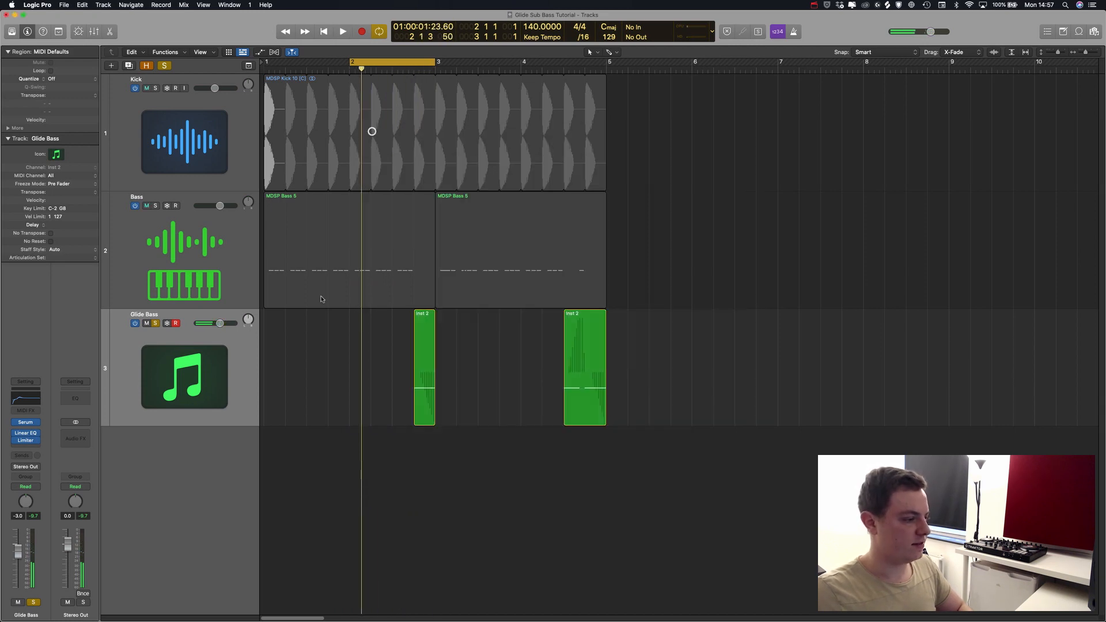
{"action": "key", "text": "super+a"}
{"action": "key", "text": "c"}
{"action": "left_click", "coordinate": [270, 156]}
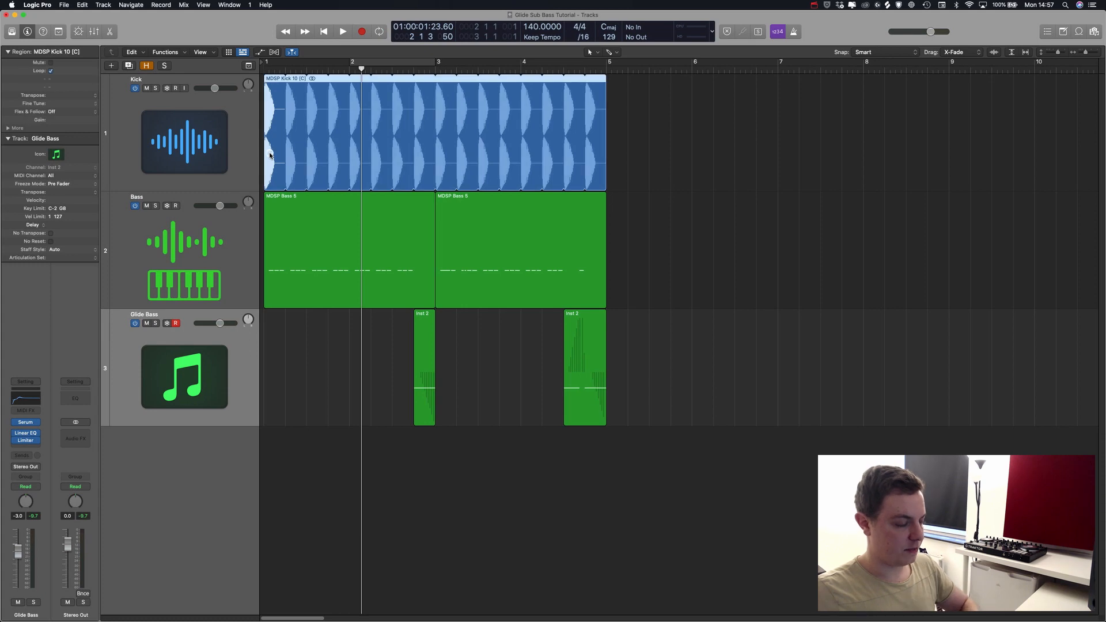
{"action": "key", "text": "super+u"}
{"action": "key", "text": "space"}
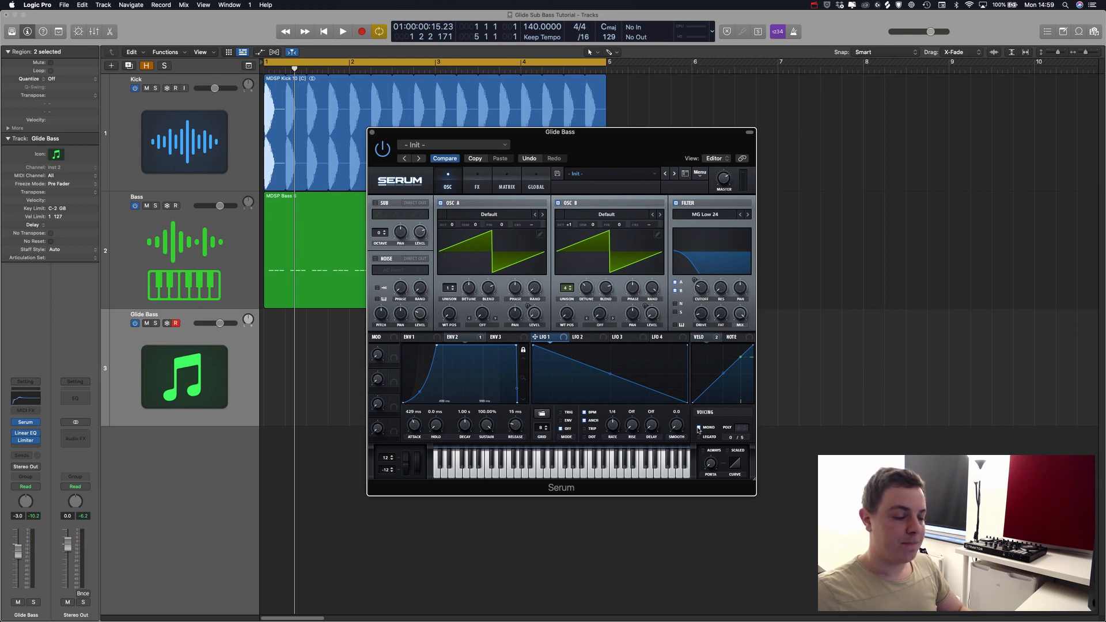
Load the Analog wavetable Basic Shapes into oscillator B and raise its wavetable position to a square wave
{"action": "left_click", "coordinate": [476, 183]}
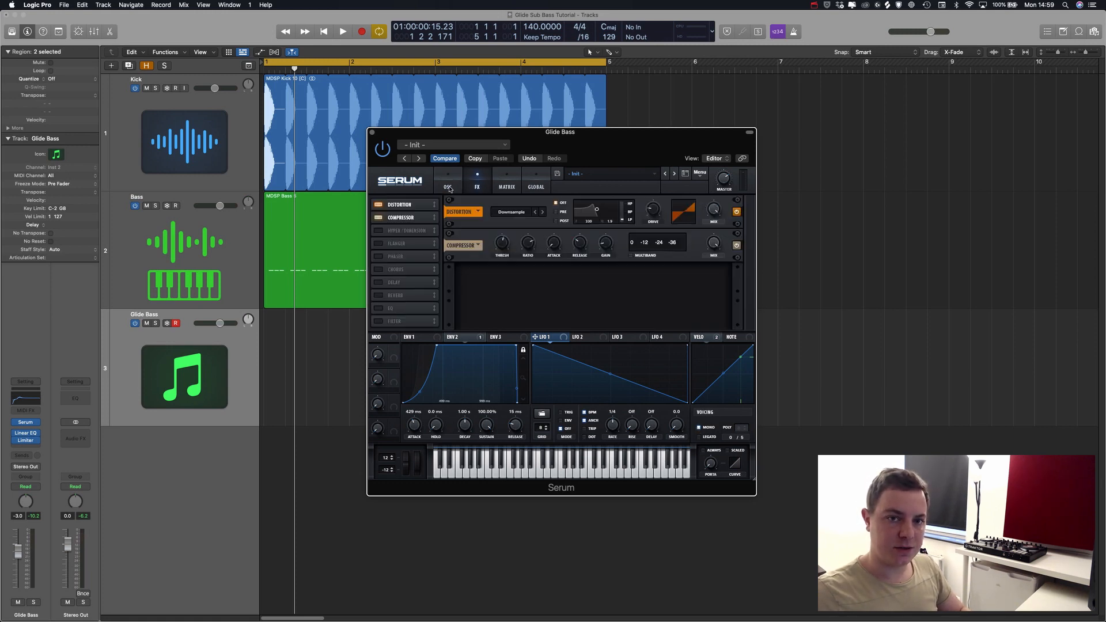
{"action": "left_click", "coordinate": [449, 186]}
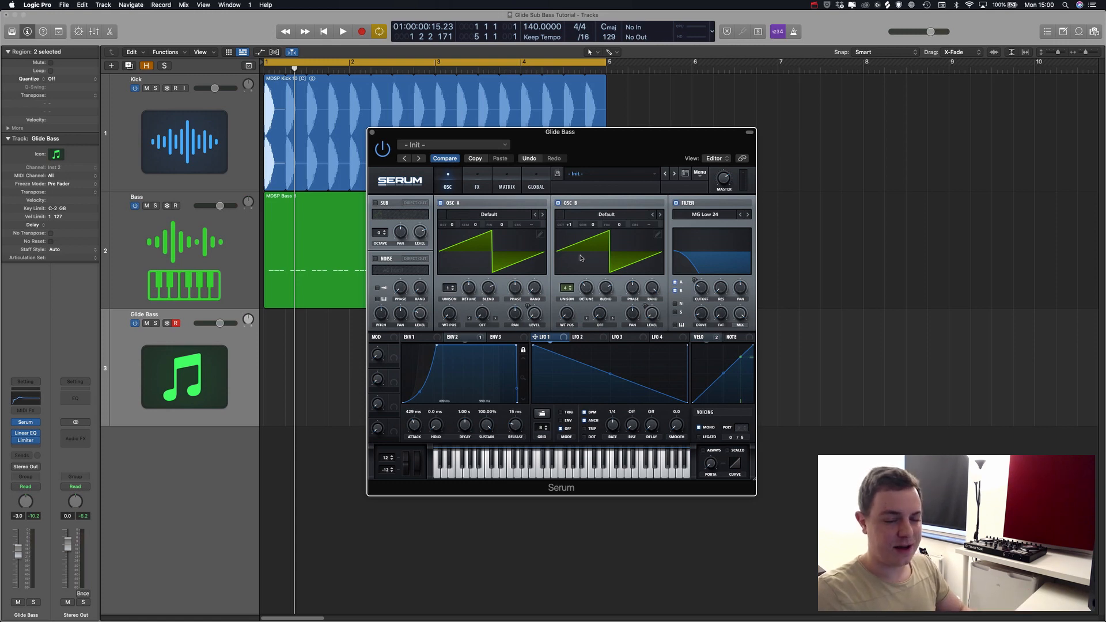
{"action": "mouse_move", "coordinate": [627, 282]}
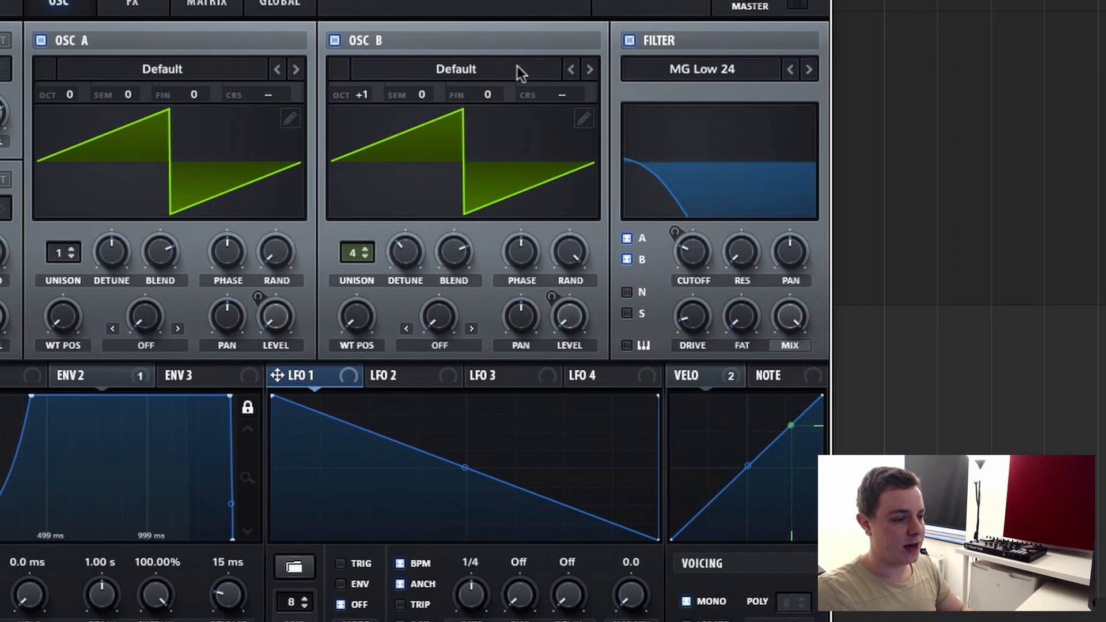
{"action": "left_click", "coordinate": [631, 214]}
{"action": "mouse_move", "coordinate": [634, 222]}
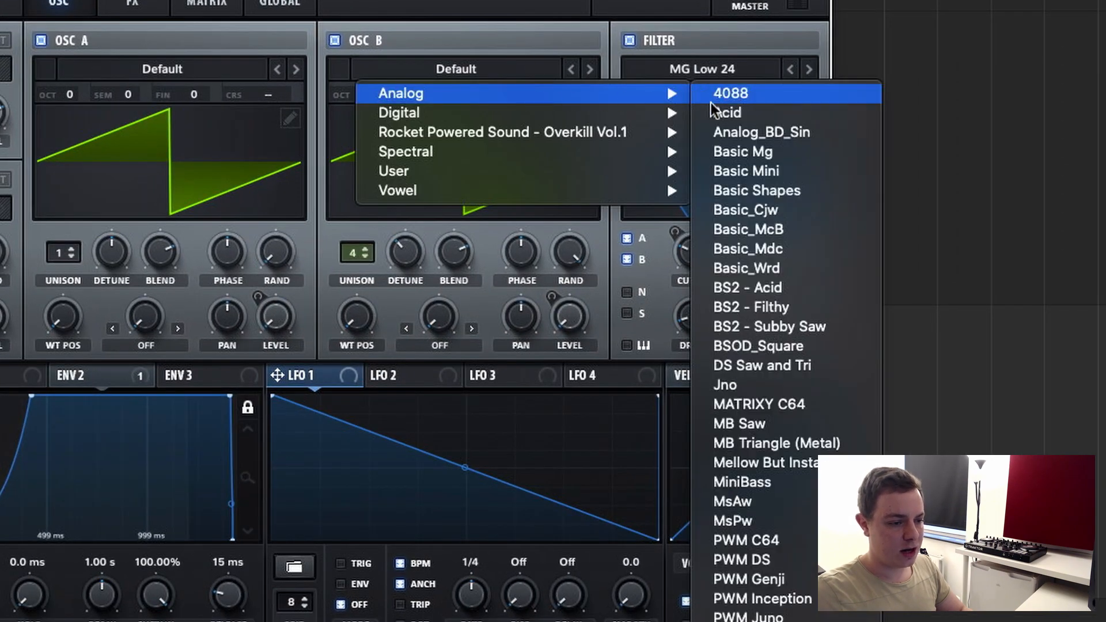
{"action": "left_click", "coordinate": [770, 191]}
{"action": "left_click_drag", "start_coordinate": [357, 330], "coordinate": [381, 237]}
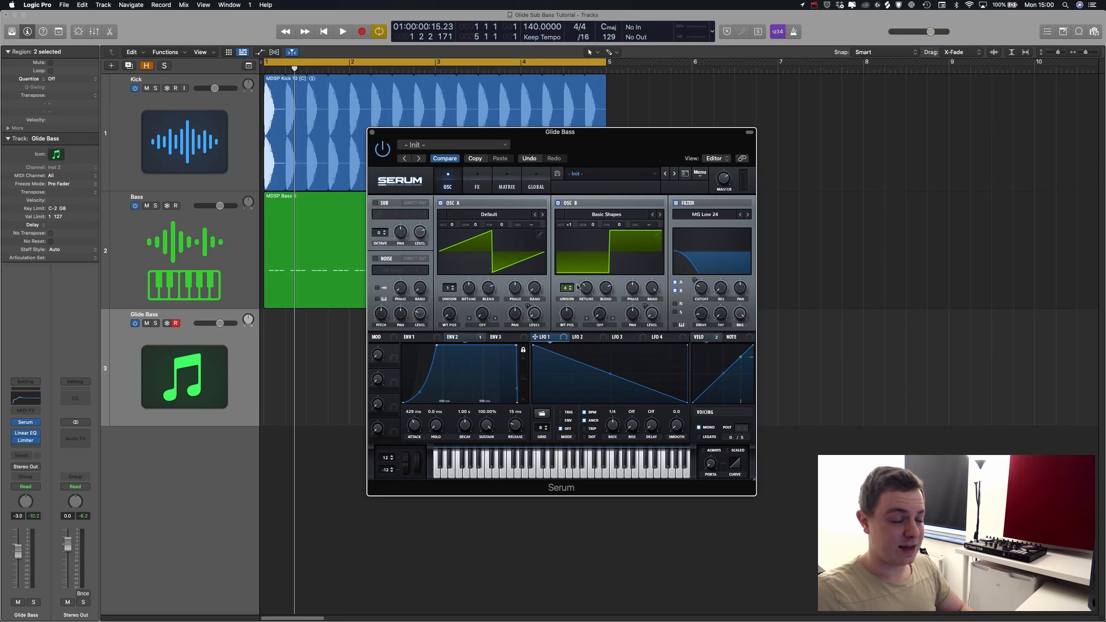
Cycle the first Glide Bass region and audition it soloed with oscillator B's new wavetable, reopening Serum during playback
{"action": "key", "text": "super+w"}
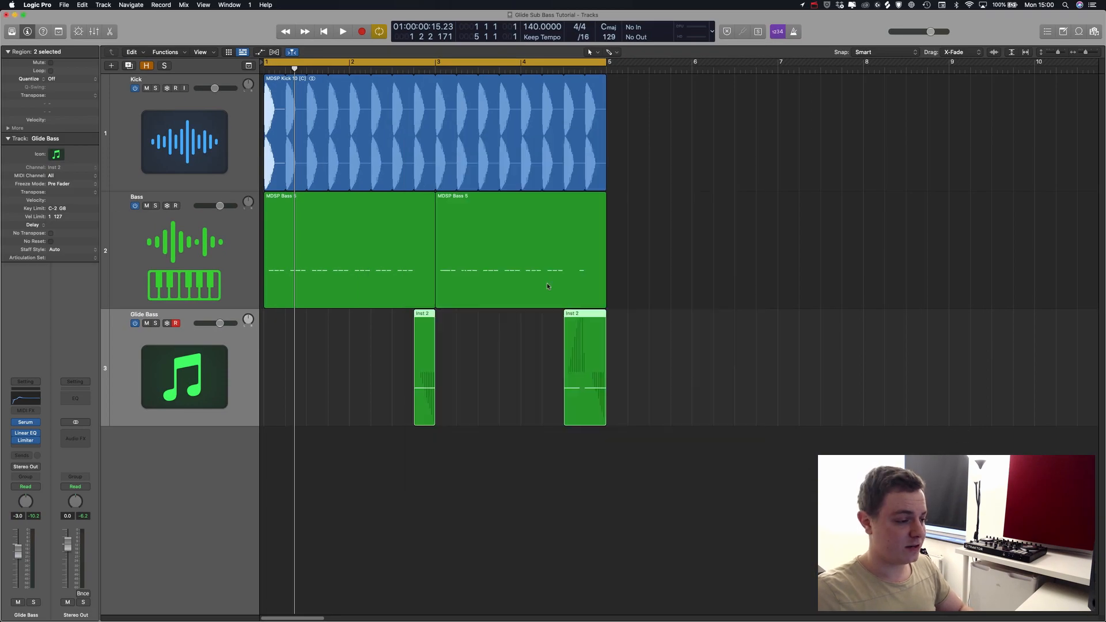
{"action": "left_click", "coordinate": [423, 353]}
{"action": "key", "text": "super+u"}
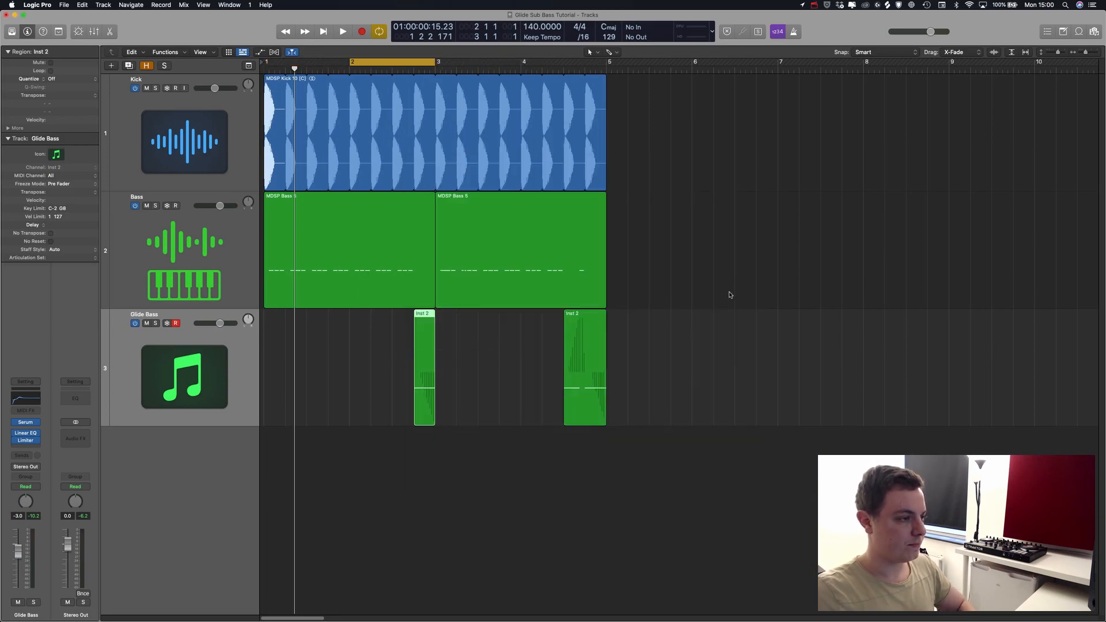
{"action": "key", "text": "s"}
{"action": "key", "text": "space"}
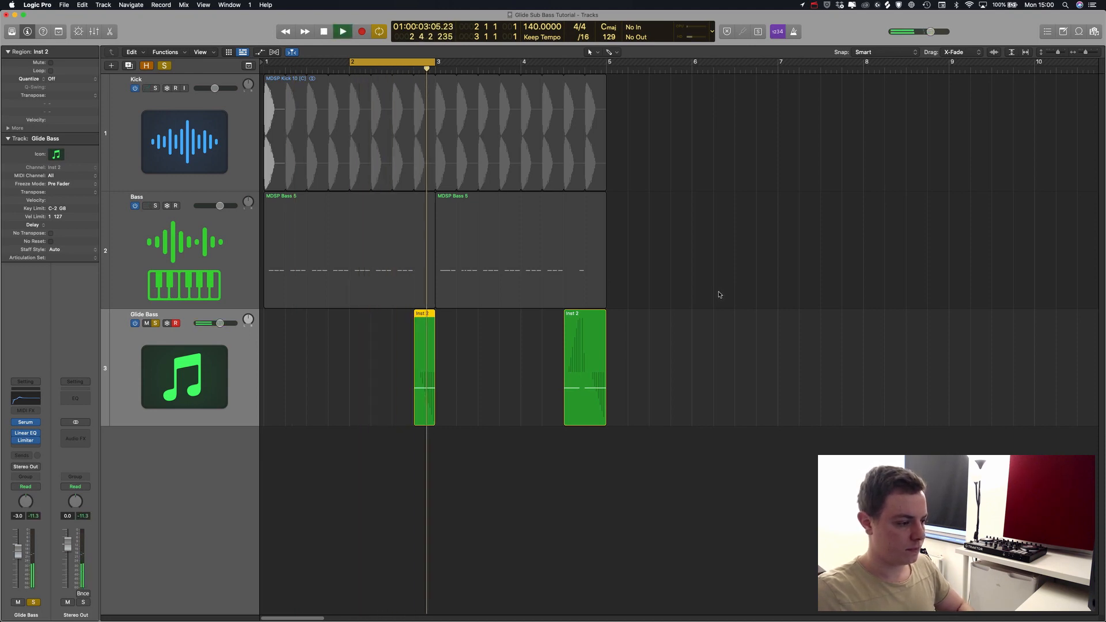
{"action": "key", "text": "v"}
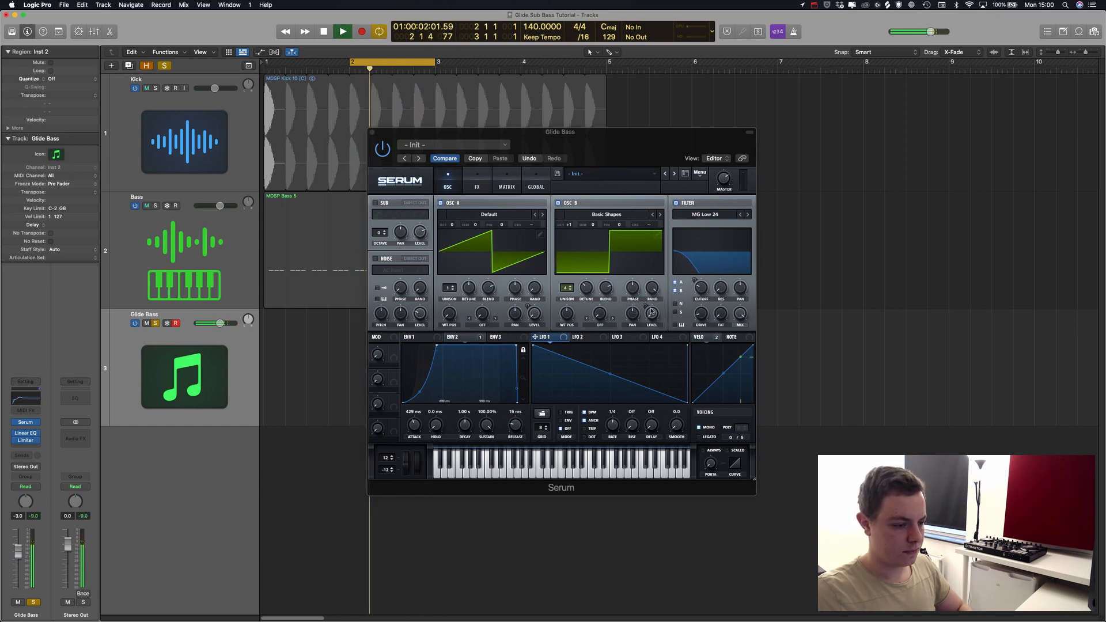
{"action": "key", "text": "space"}
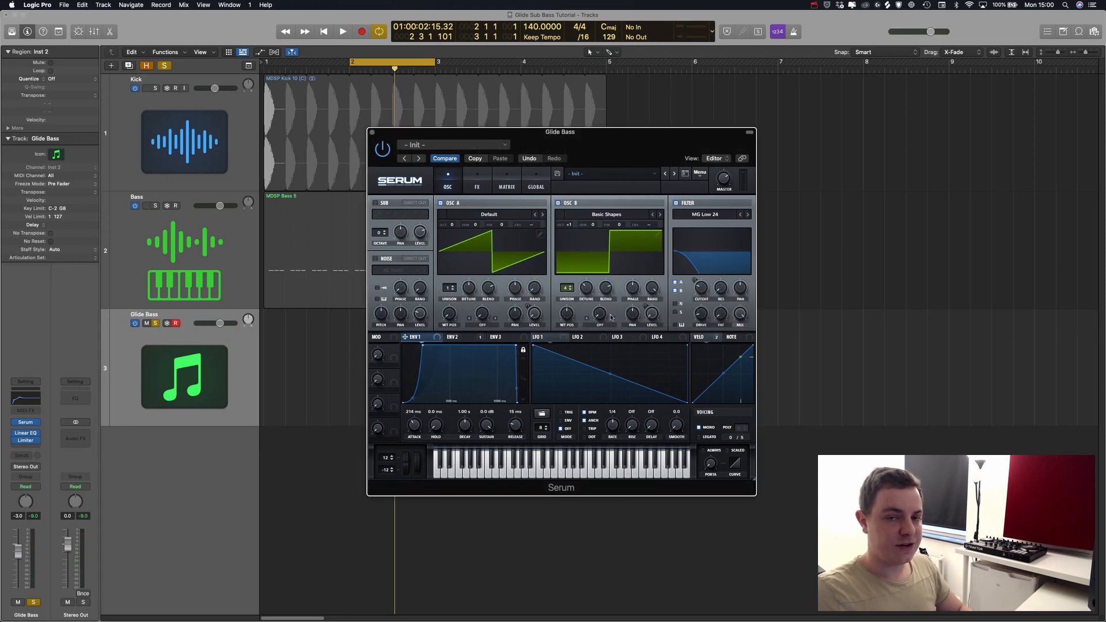
Increase Env 2's modulation of the filter cutoff and audition the soloed first Glide Bass region
{"action": "left_click", "coordinate": [455, 337]}
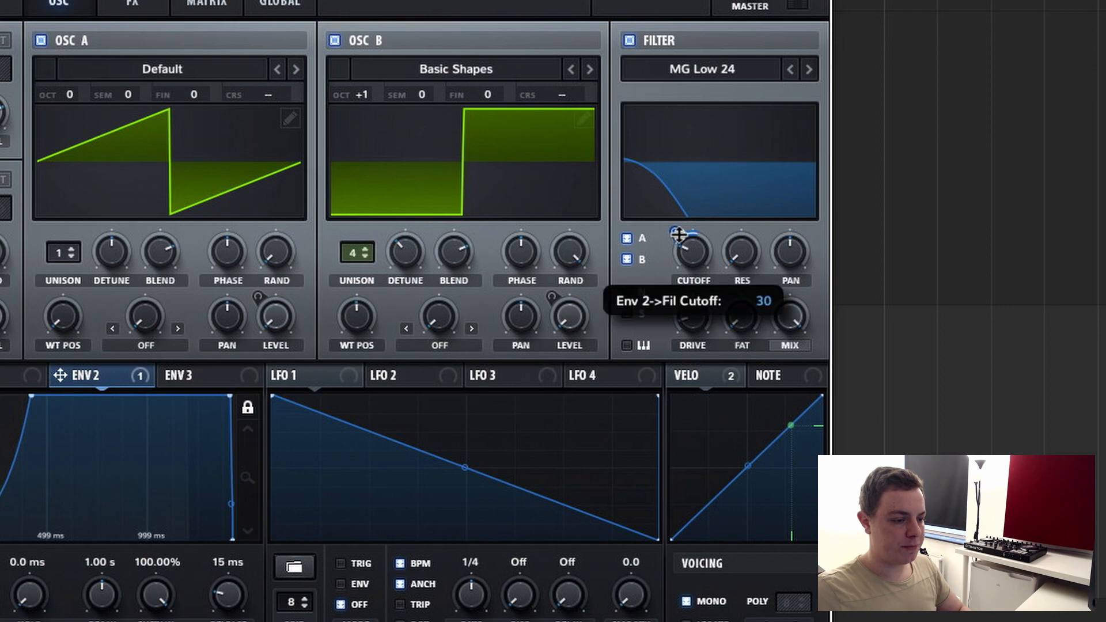
{"action": "left_click_drag", "start_coordinate": [678, 235], "coordinate": [686, 230]}
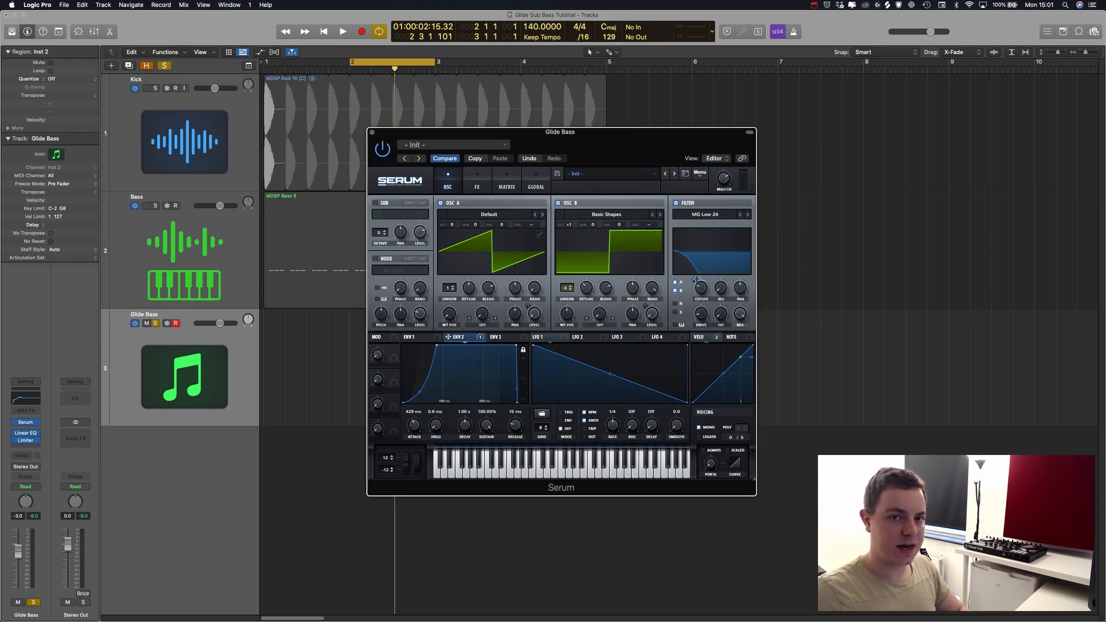
{"action": "key", "text": "space"}
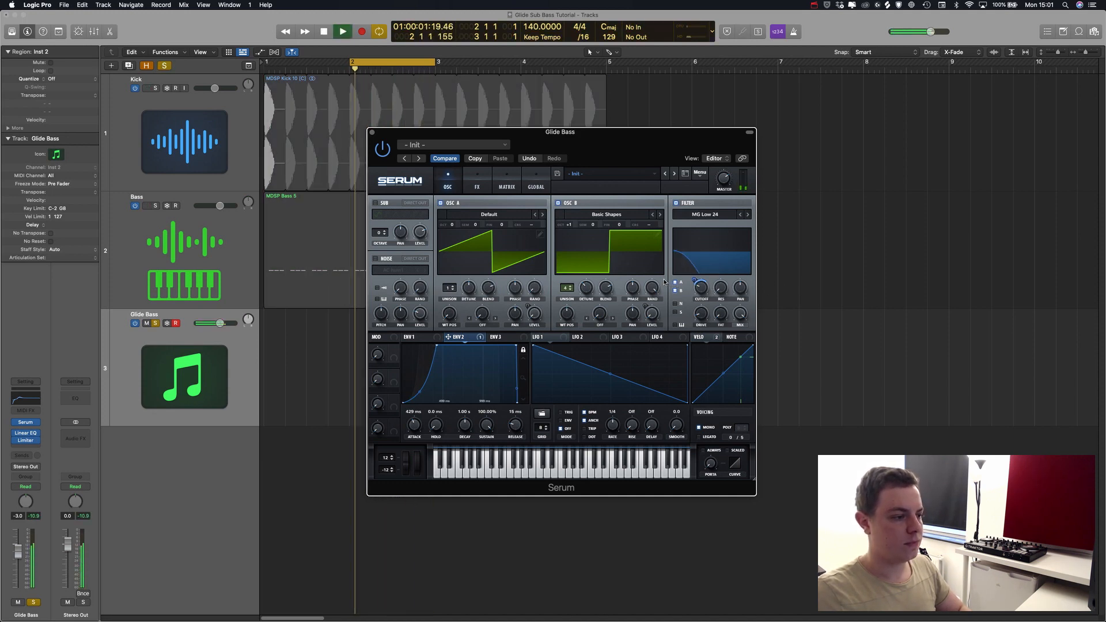
{"action": "key", "text": "space"}
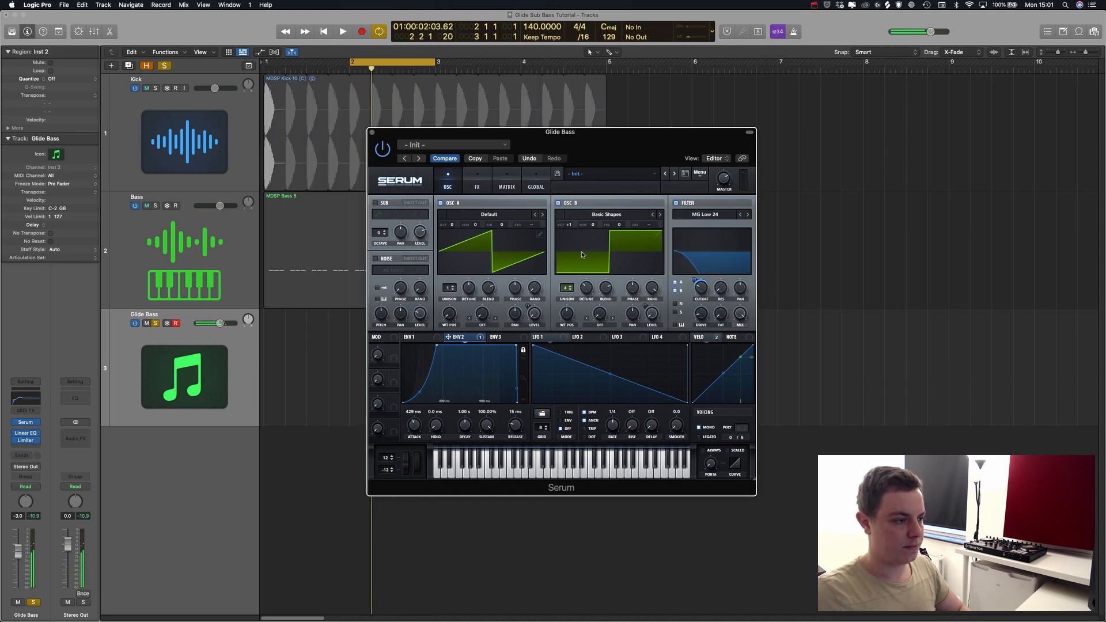
Close Serum, unsolo the Glide Bass track and set the cycle range to the full length of the kick region
{"action": "left_click", "coordinate": [373, 133]}
{"action": "key", "text": "s"}
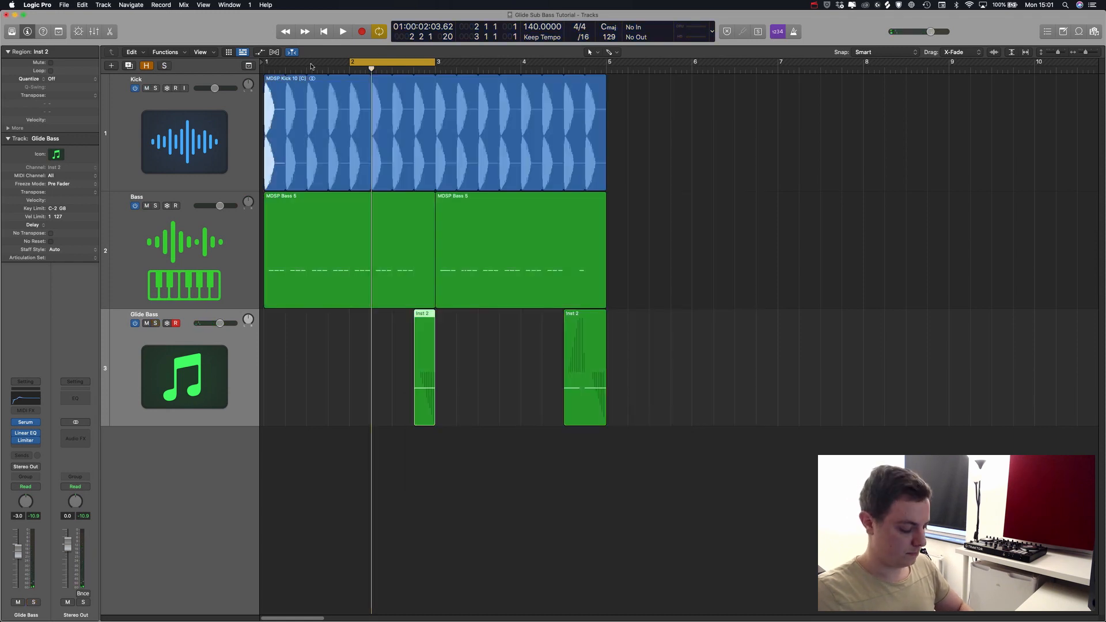
{"action": "left_click", "coordinate": [283, 123]}
{"action": "key", "text": "u"}
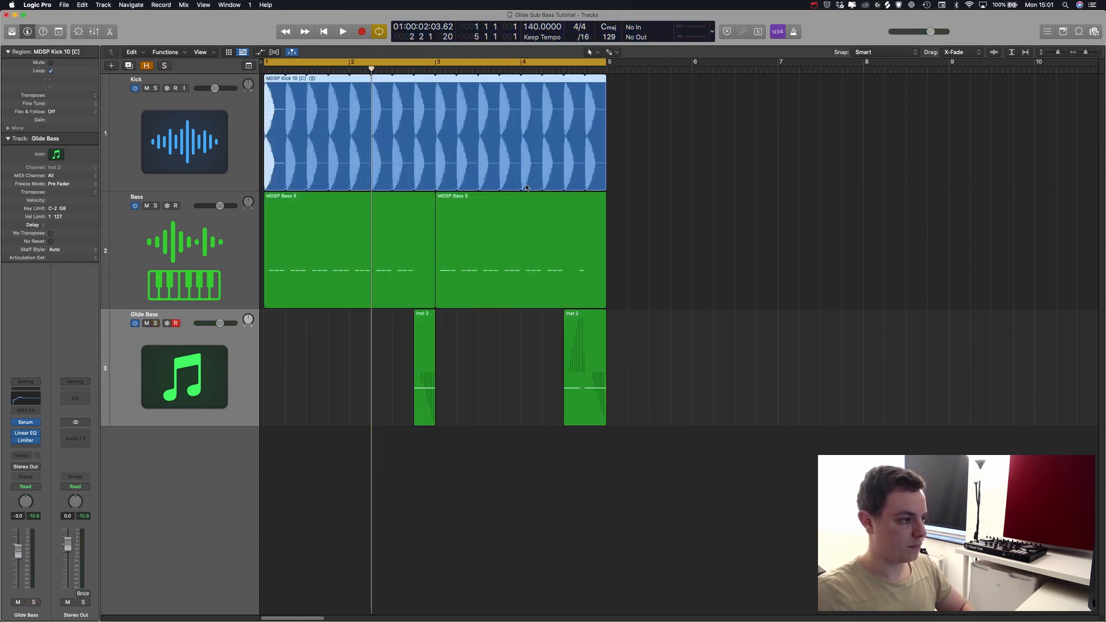
Audition the full kick and bass loop, and load the Spectral wavetable Monster 5 [SL] into Serum's oscillator B
{"action": "key", "text": "space"}
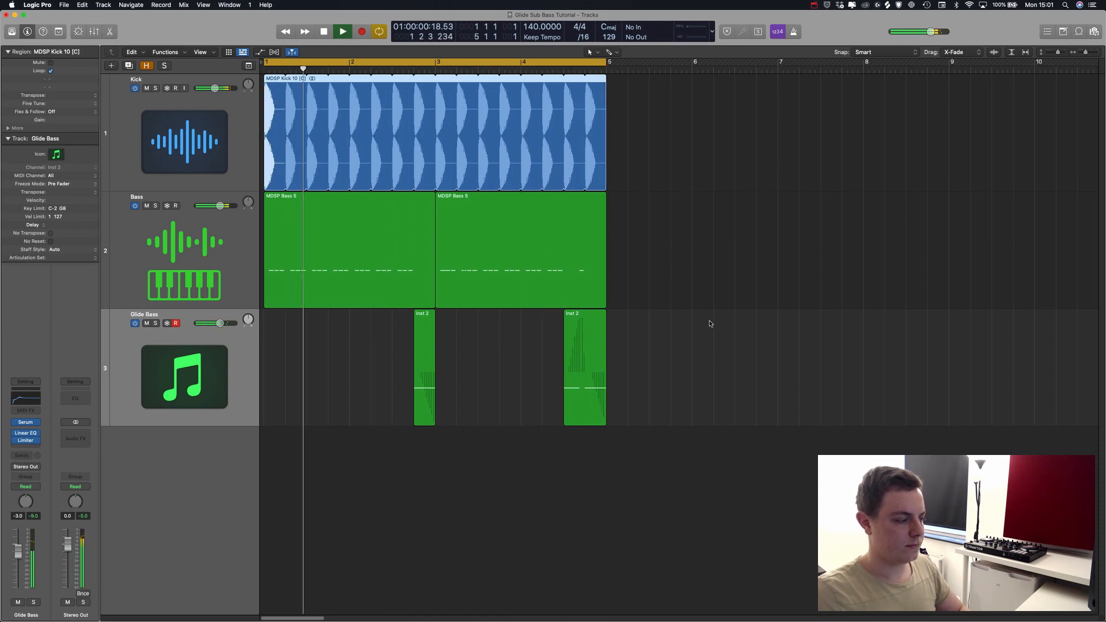
{"action": "key", "text": "space"}
{"action": "key", "text": "v"}
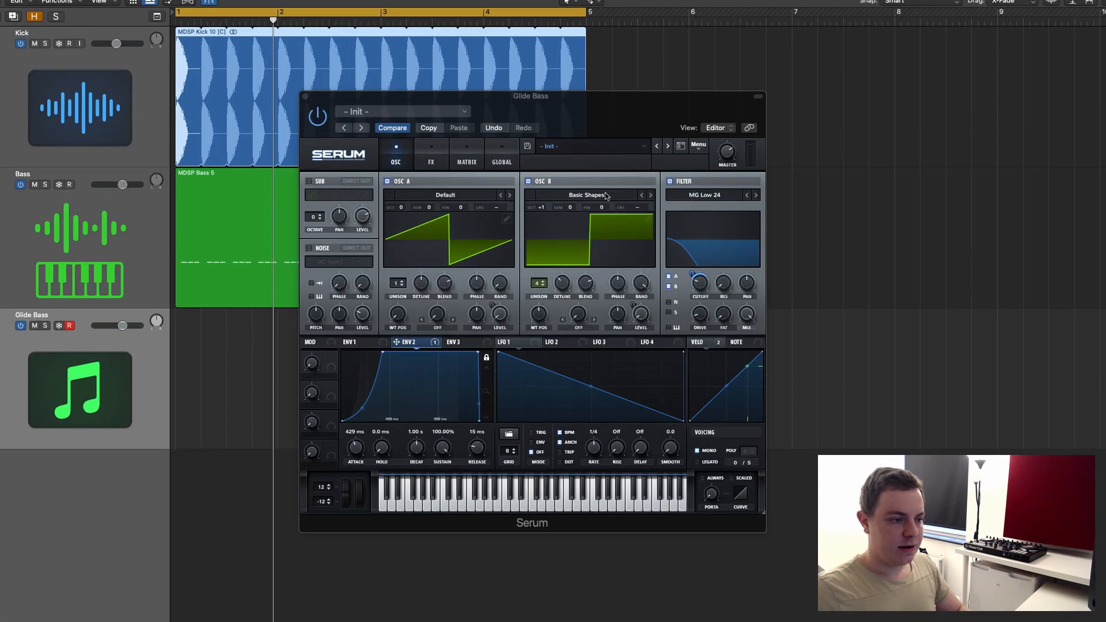
{"action": "left_click", "coordinate": [621, 215]}
{"action": "mouse_move", "coordinate": [616, 247]}
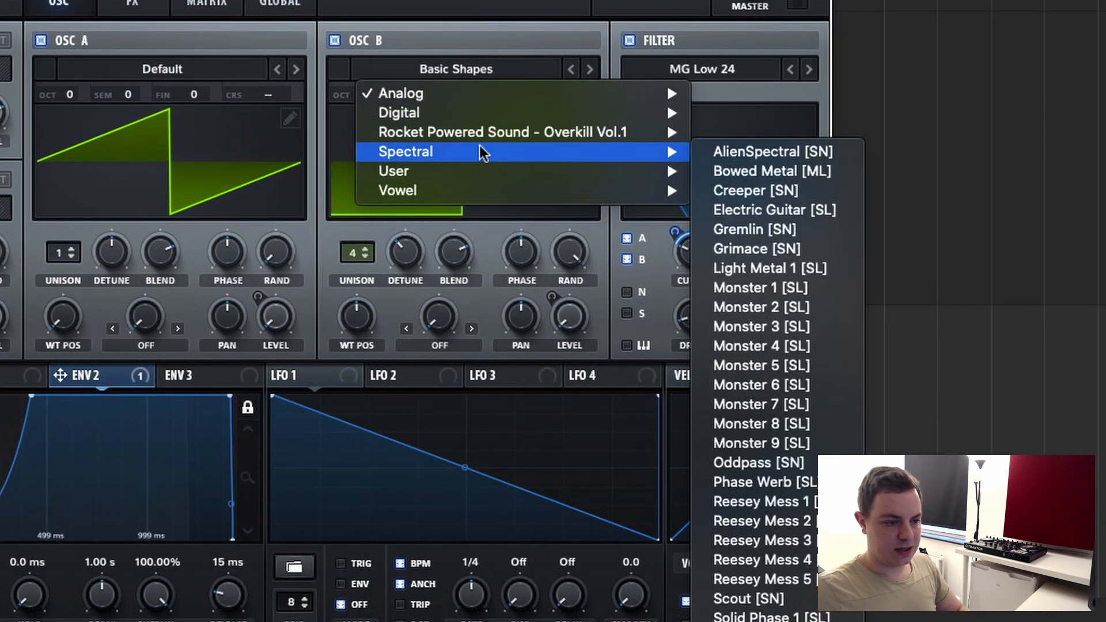
{"action": "left_click", "coordinate": [762, 366]}
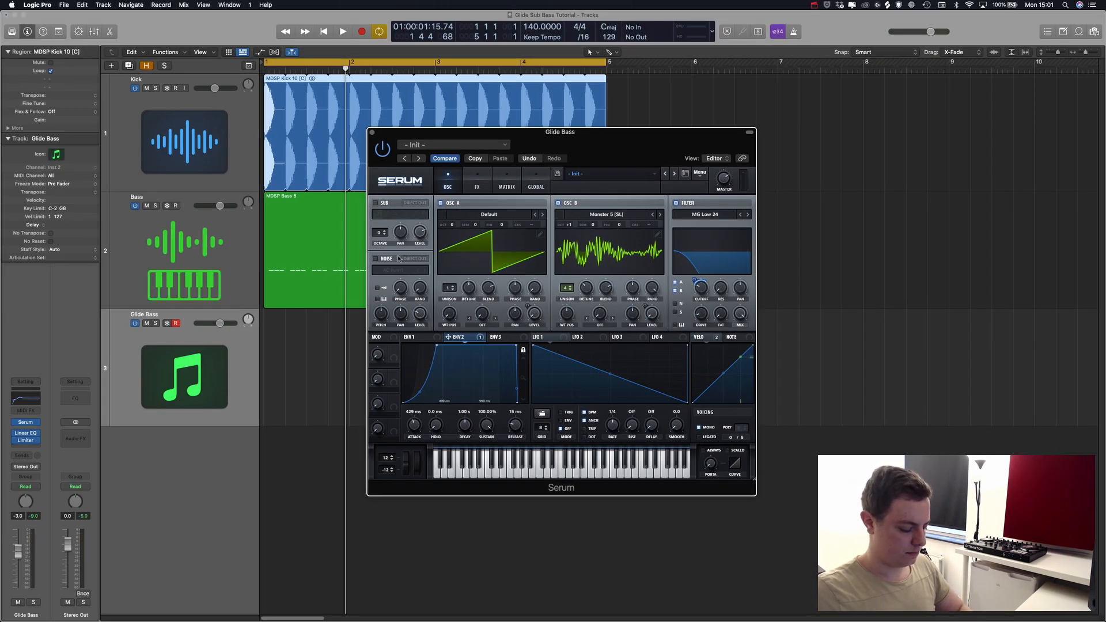
Close Serum, set the cycle range to bar 2 around the first Glide Bass region, and audition the new wavetable with all tracks
{"action": "key", "text": "super+w"}
{"action": "left_click", "coordinate": [427, 352]}
{"action": "key", "text": "super+u"}
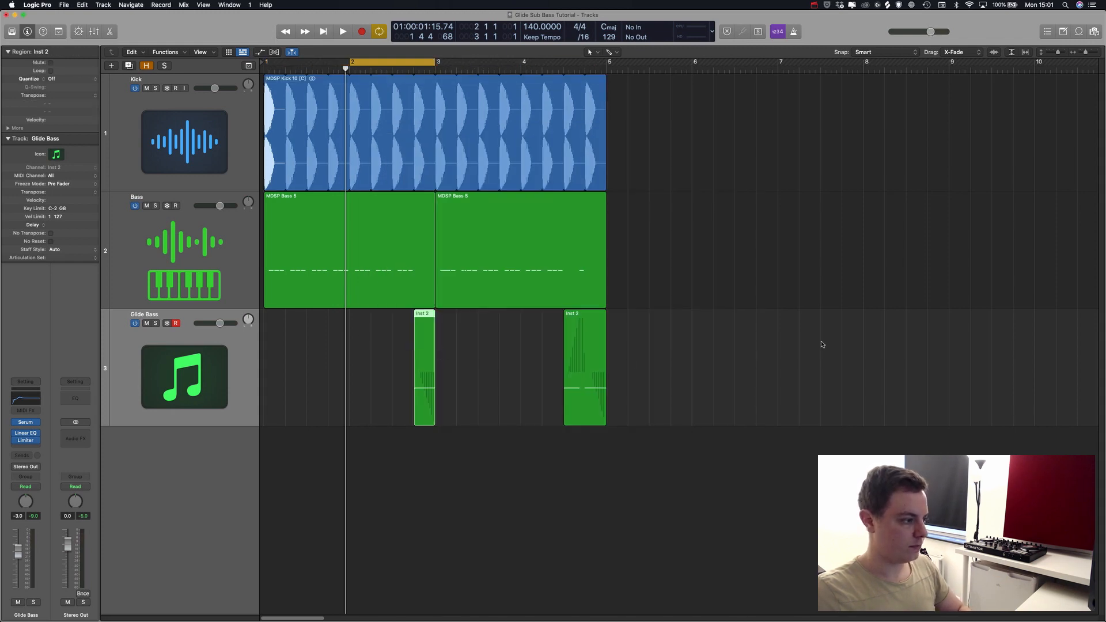
{"action": "key", "text": "space"}
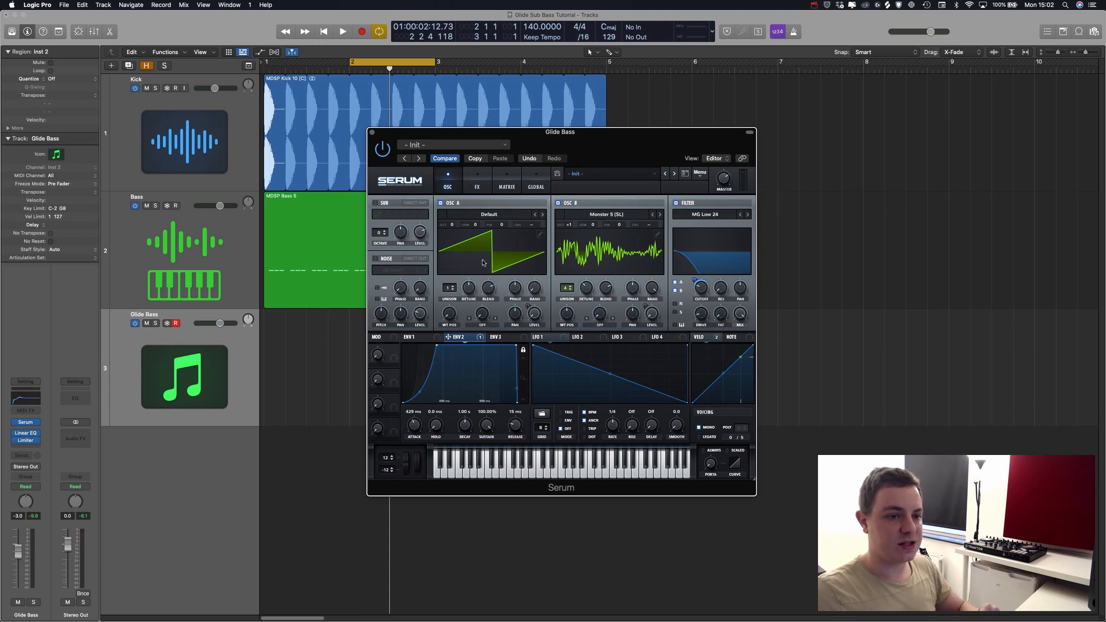
Enable Serum's Phaser effect, set its rate and depth to minimum, and lower its feedback to about halfway
{"action": "left_click", "coordinate": [471, 188]}
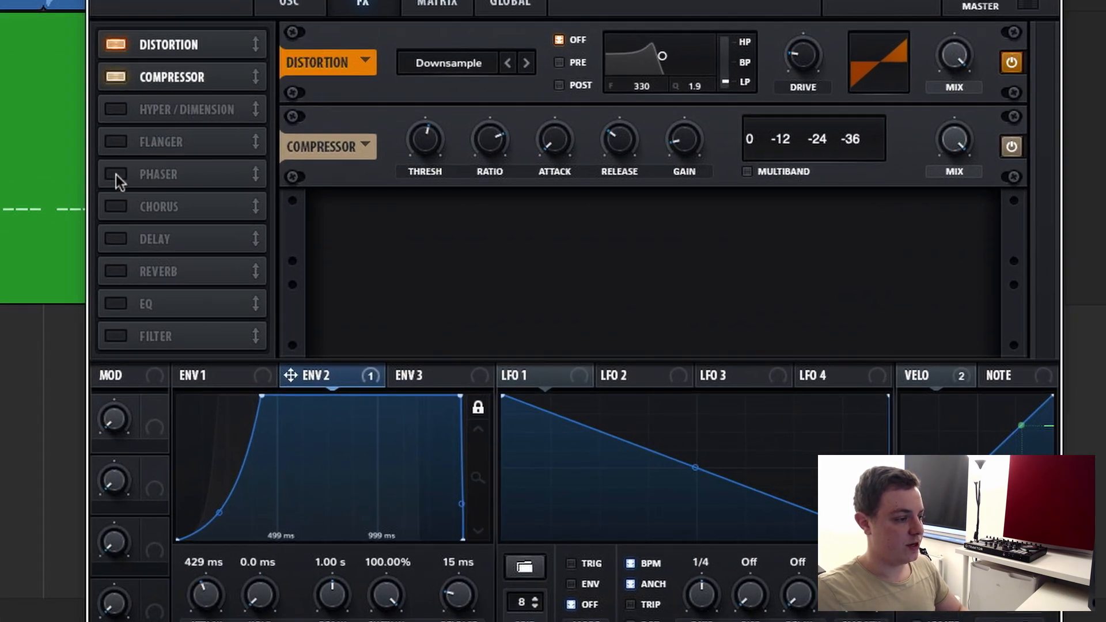
{"action": "left_click", "coordinate": [116, 175]}
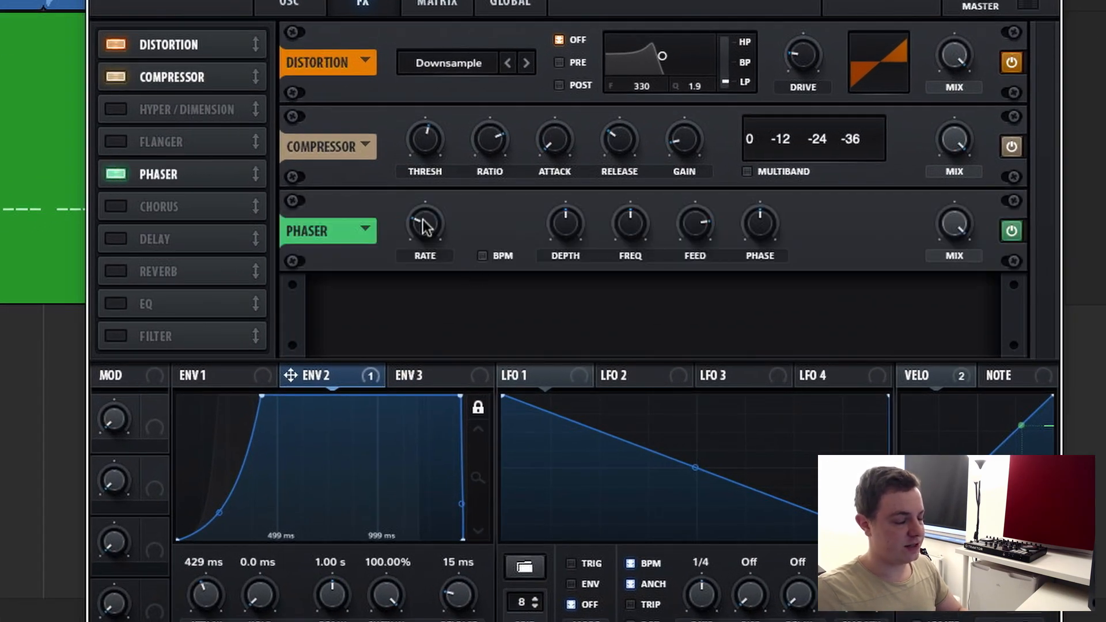
{"action": "left_click_drag", "start_coordinate": [424, 226], "coordinate": [392, 392]}
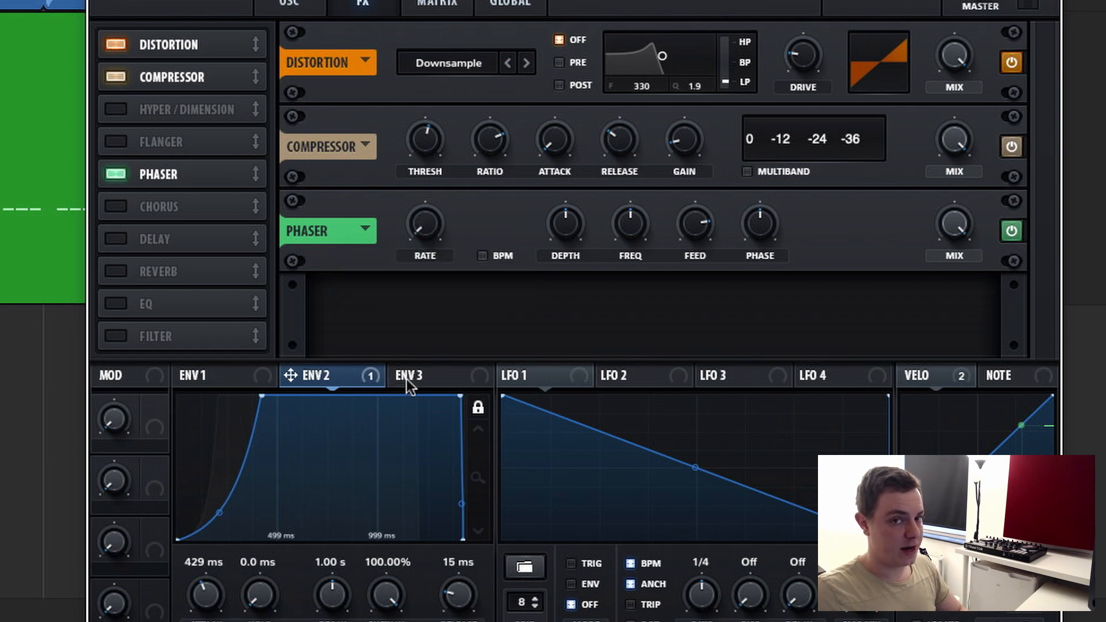
{"action": "left_click_drag", "start_coordinate": [569, 220], "coordinate": [549, 487]}
{"action": "left_click_drag", "start_coordinate": [693, 229], "coordinate": [697, 308]}
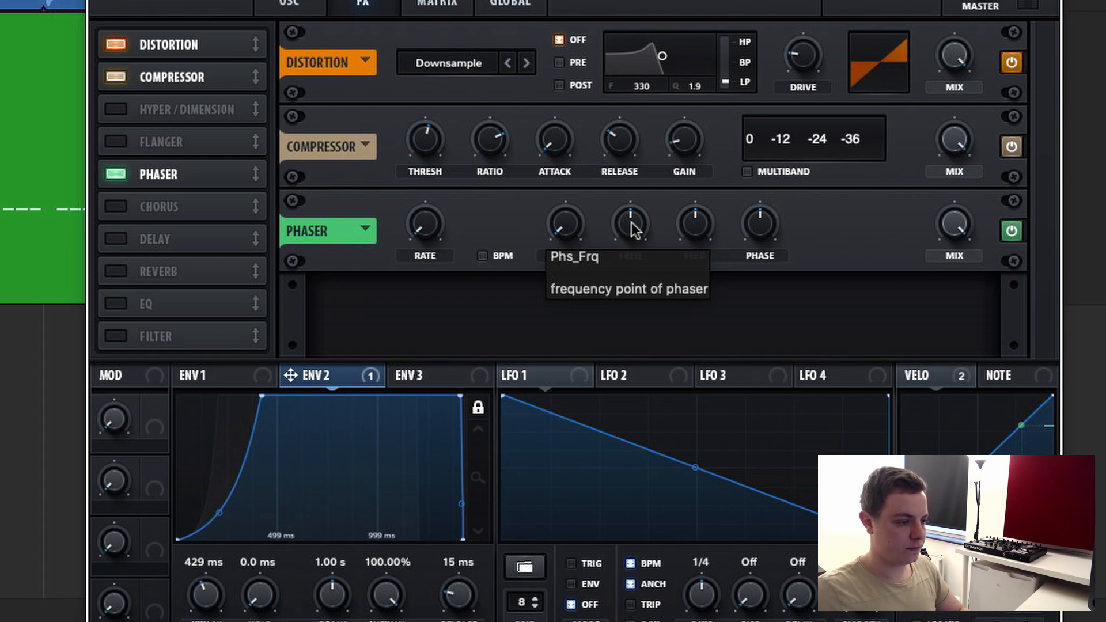
Adjust the phaser's frequency to a point below the middle of its range
{"action": "left_click_drag", "start_coordinate": [638, 231], "coordinate": [626, 269]}
{"action": "left_click_drag", "start_coordinate": [623, 223], "coordinate": [624, 279]}
{"action": "left_click_drag", "start_coordinate": [631, 223], "coordinate": [640, 214]}
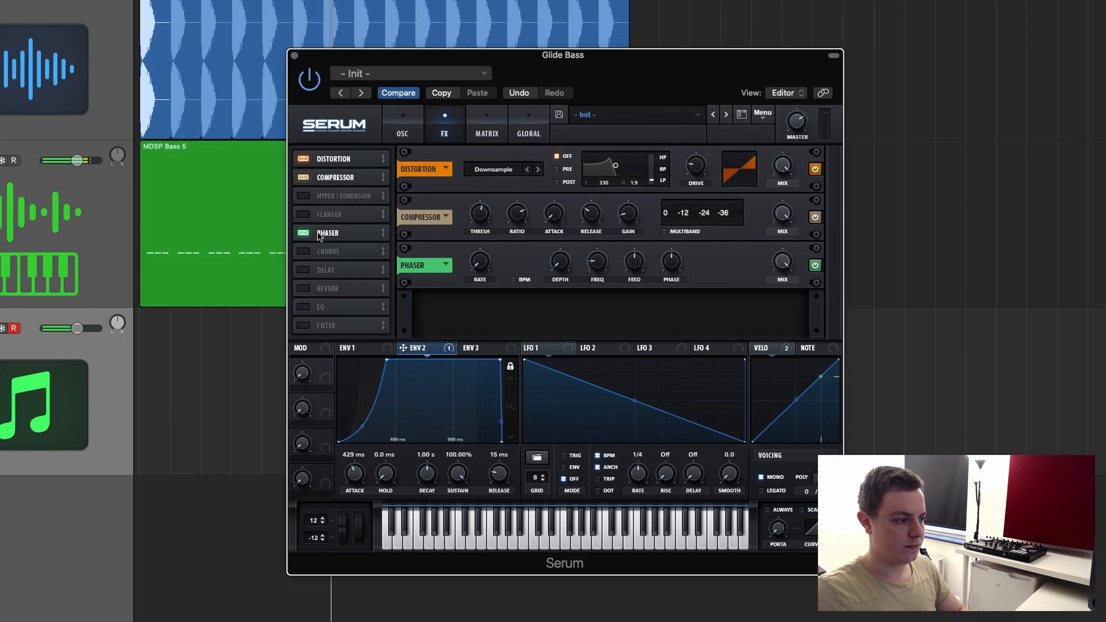